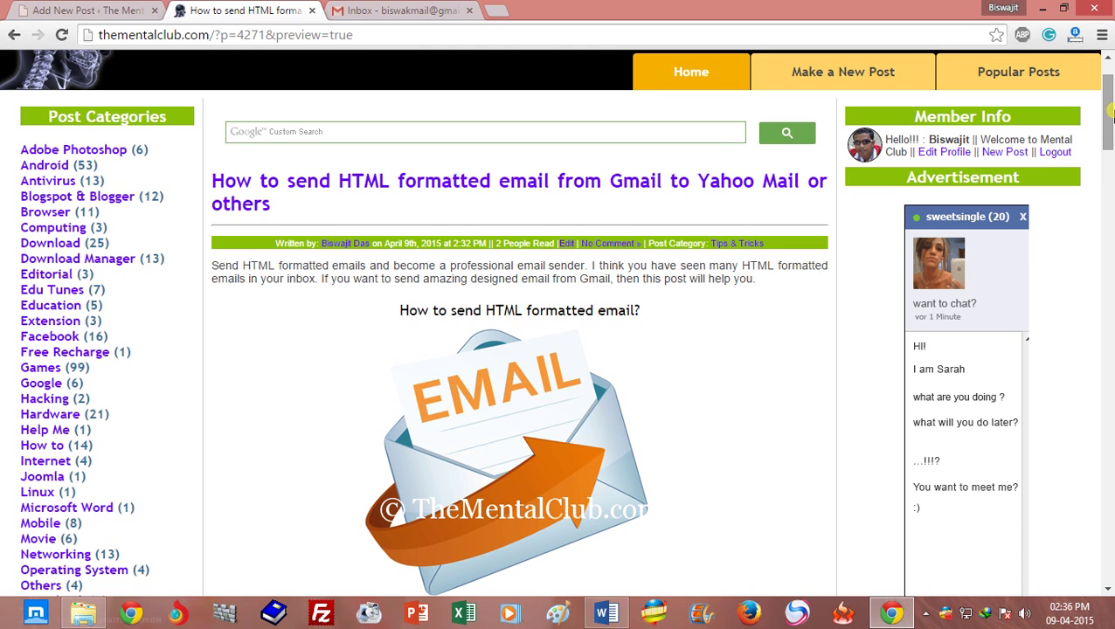
Scroll the Mental Club post preview back to the top and minimize Chrome
drag(1109, 108, 1108, 96)
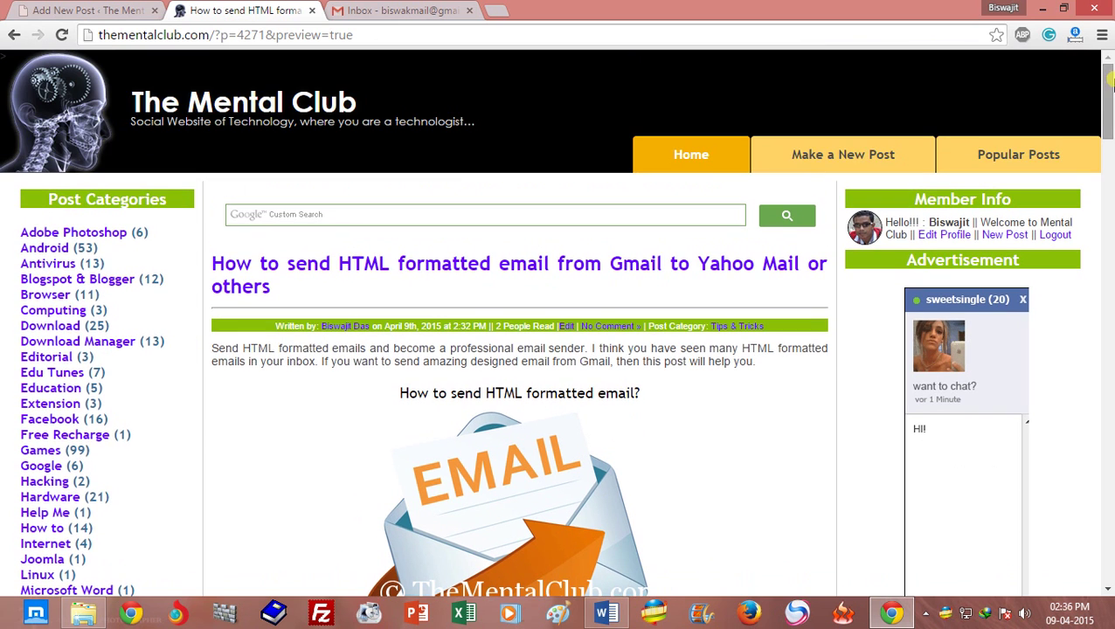
click(1047, 8)
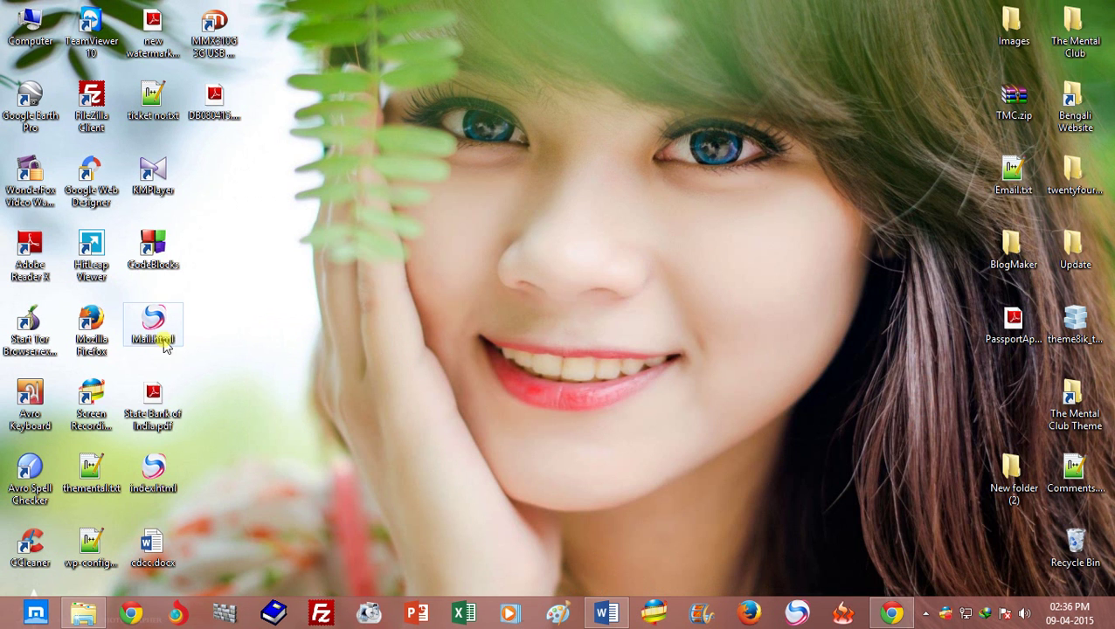
Open Mail.html from the Windows desktop in Chrome
double_click(155, 325)
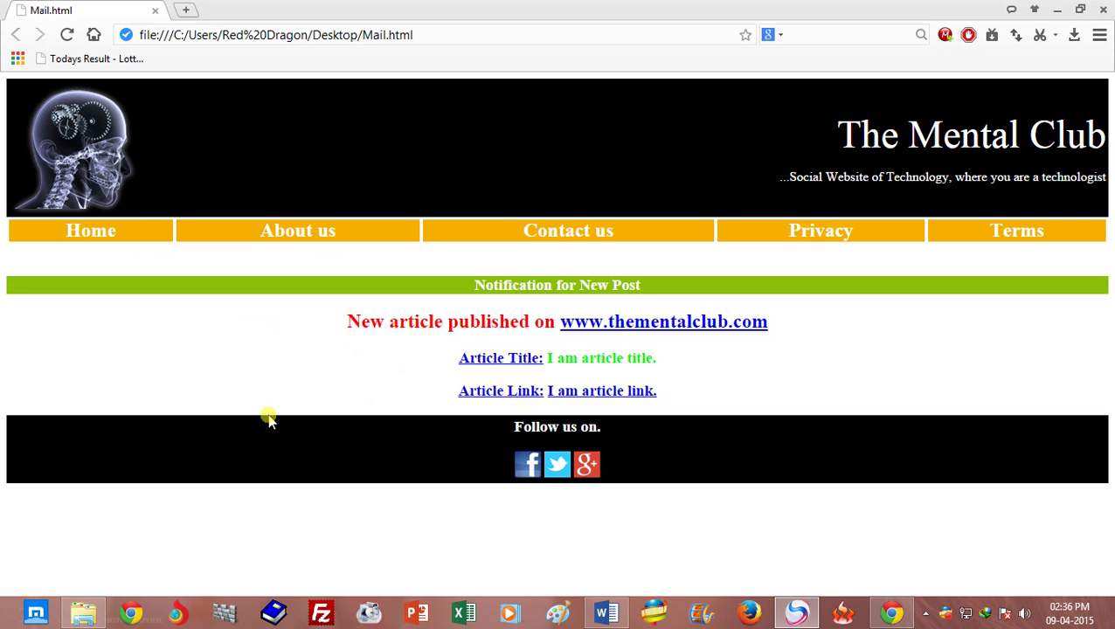
right_click(96, 151)
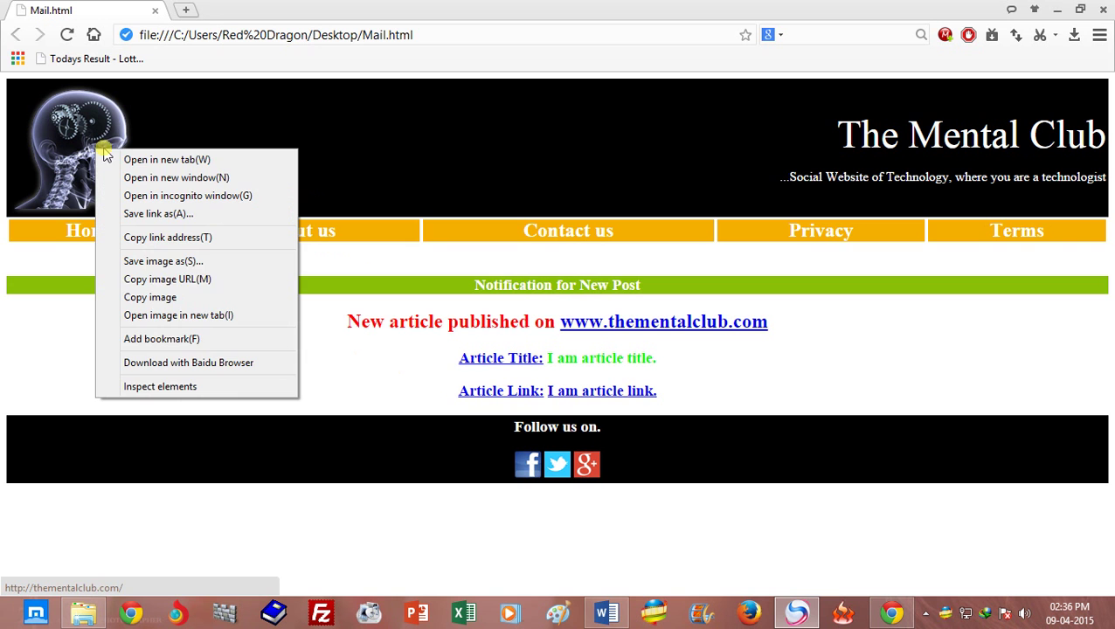
click(180, 387)
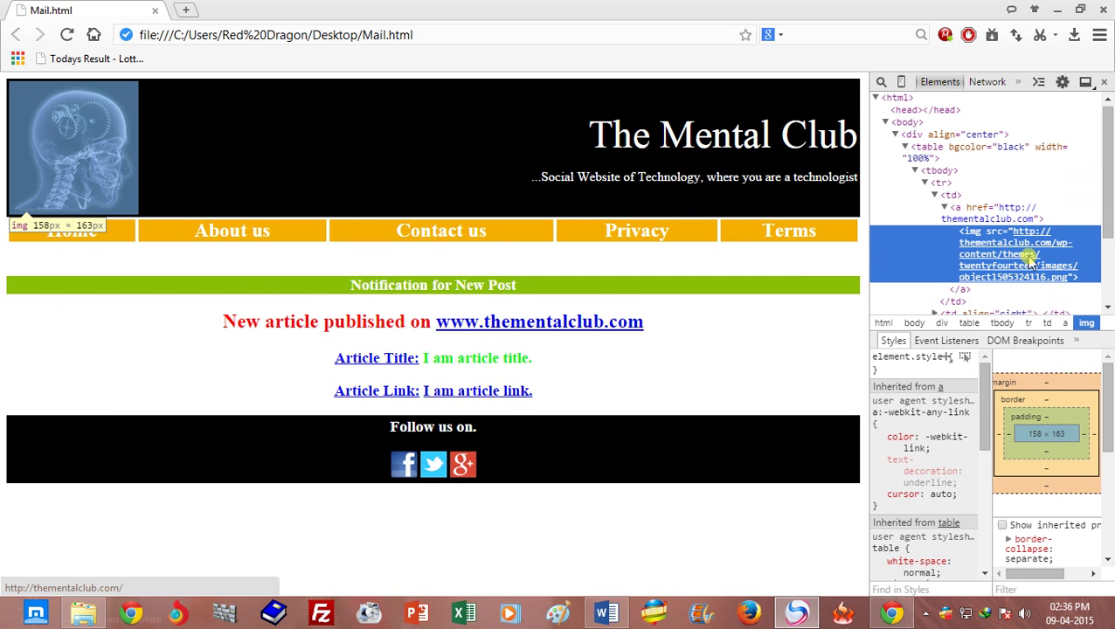
mouse_move(1017, 253)
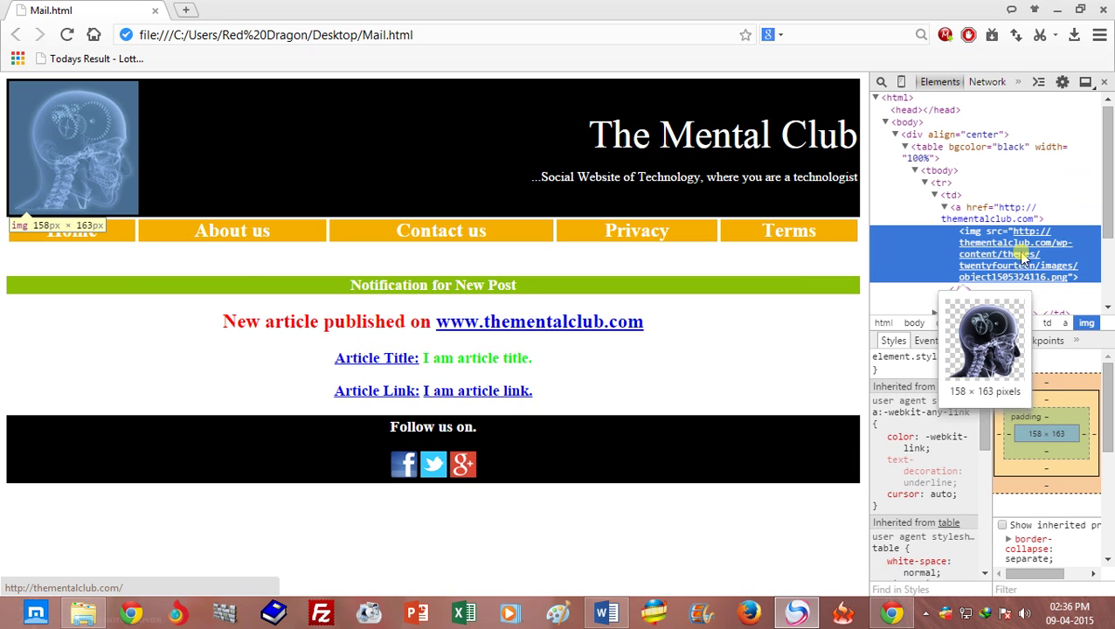
click(1104, 82)
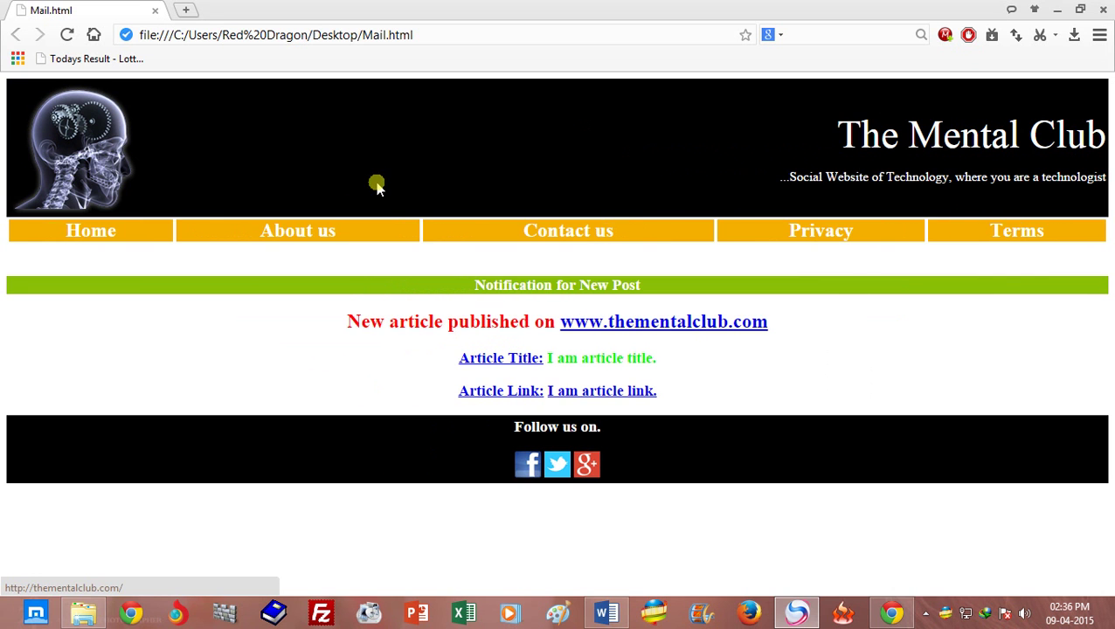
right_click(400, 157)
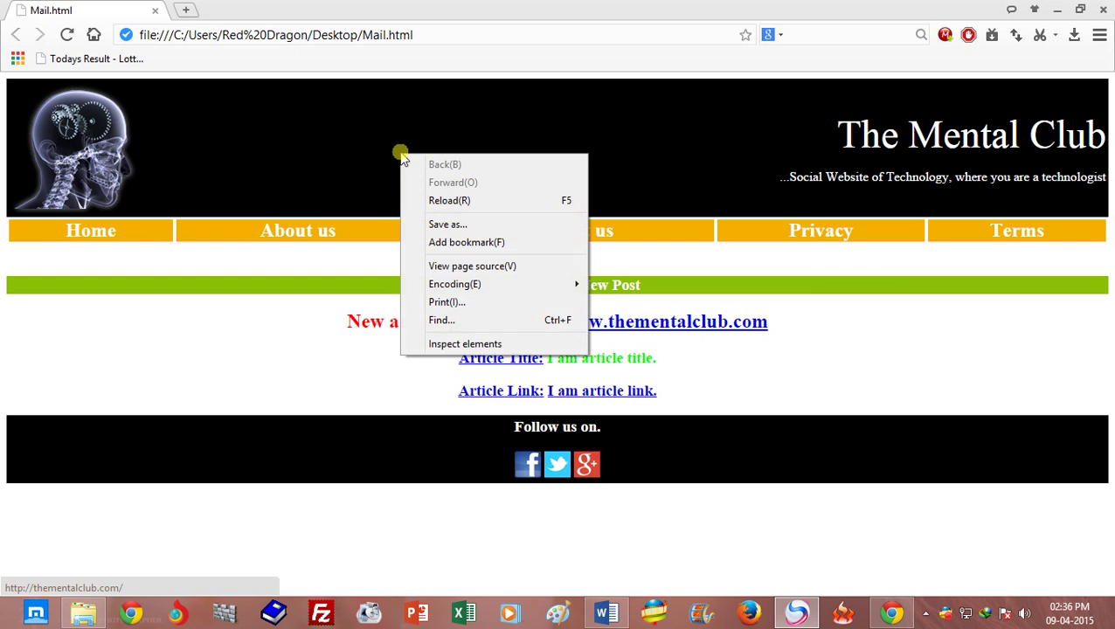
click(460, 343)
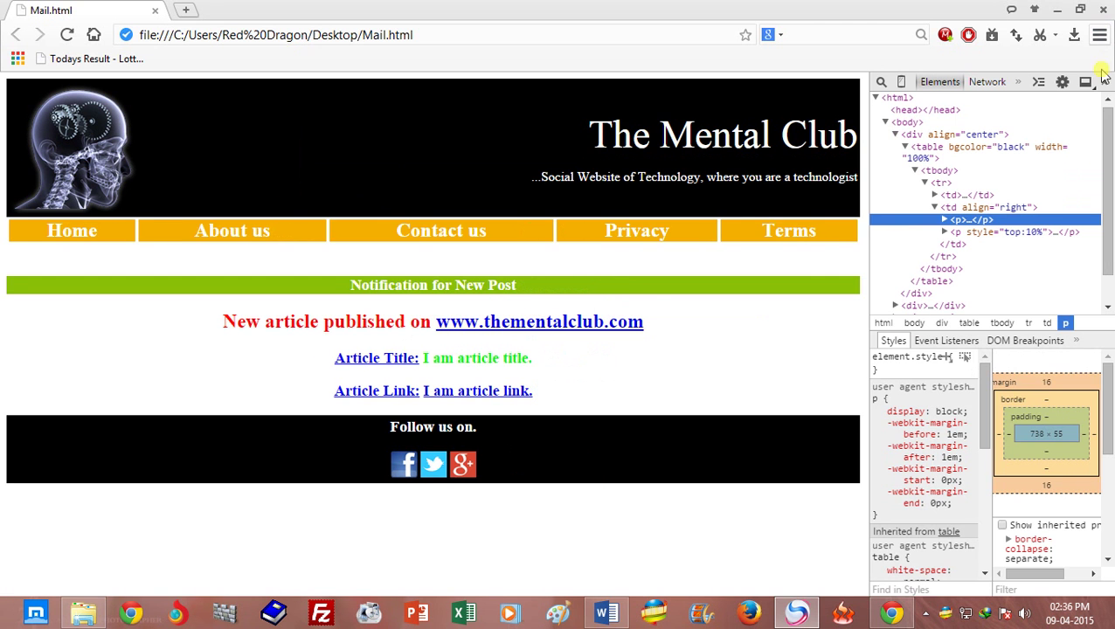
click(1103, 81)
right_click(467, 150)
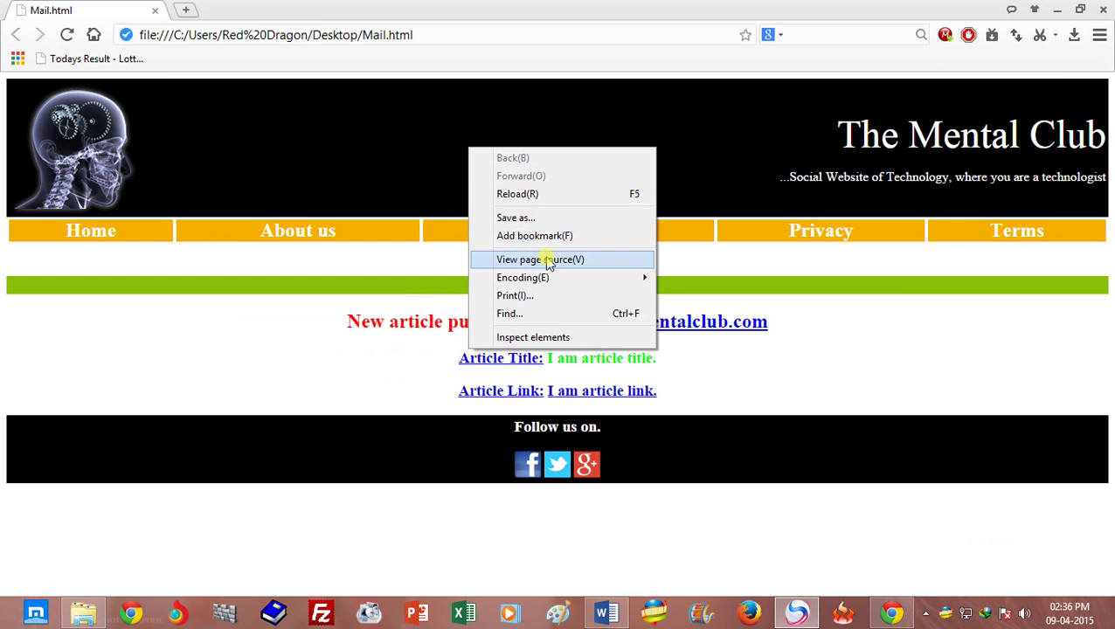
View Mail.html's page source and check the logo image URL on line 7
click(547, 260)
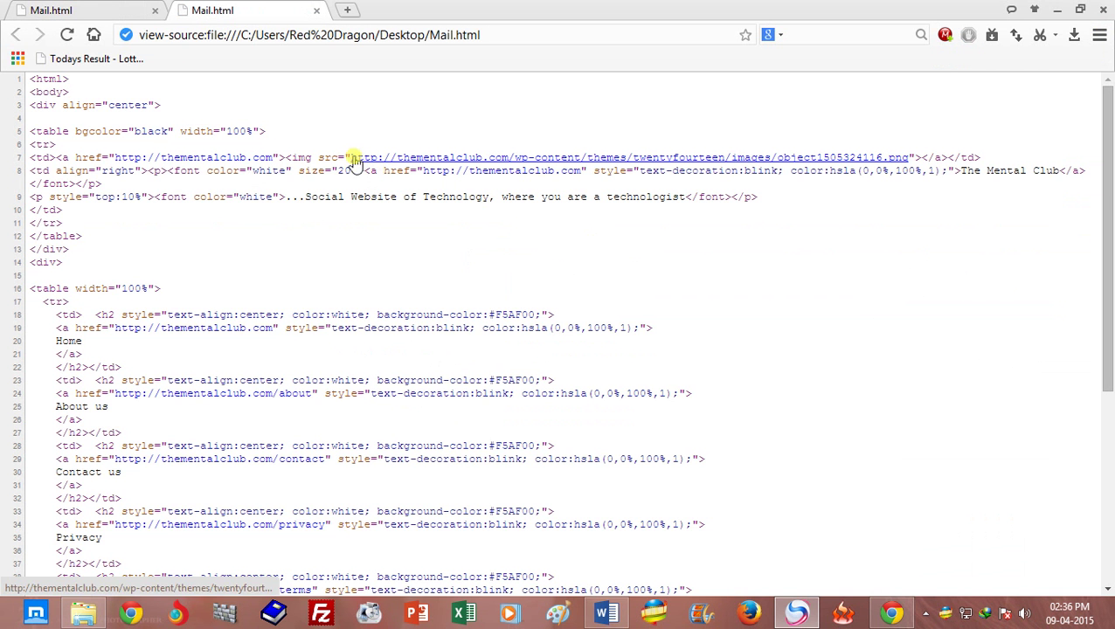
drag(348, 156, 912, 155)
click(886, 179)
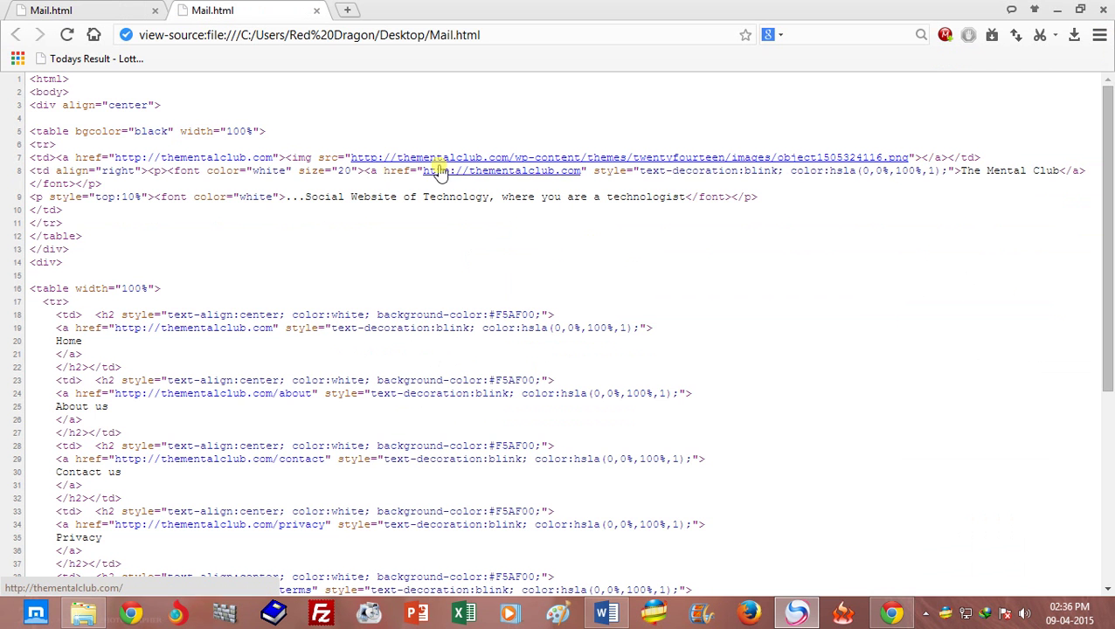
scroll(1088, 268, down, 4)
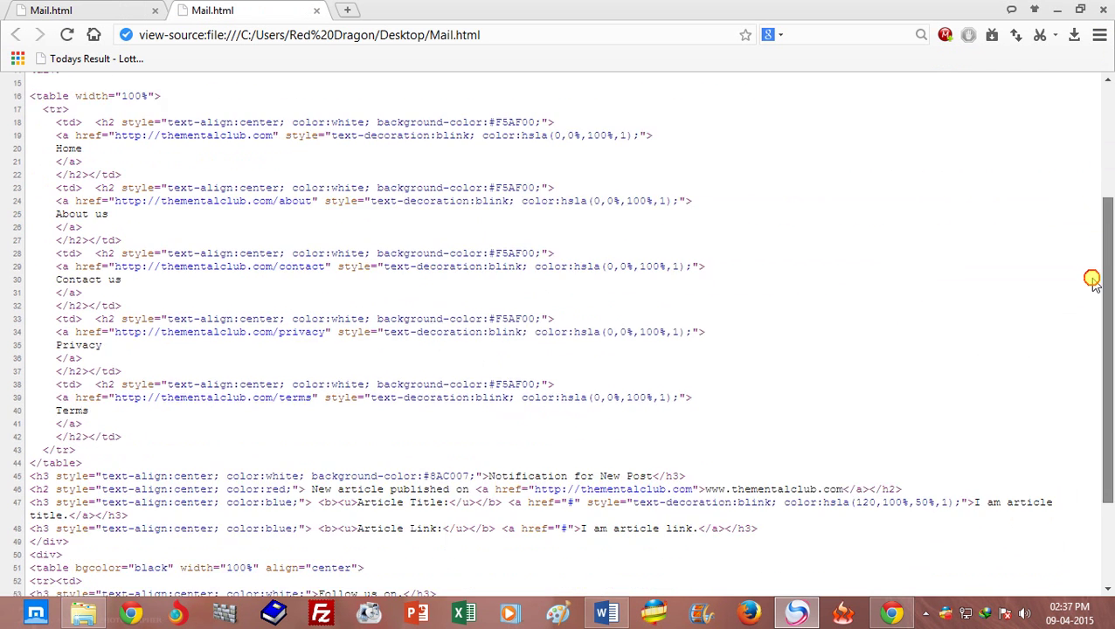
click(103, 9)
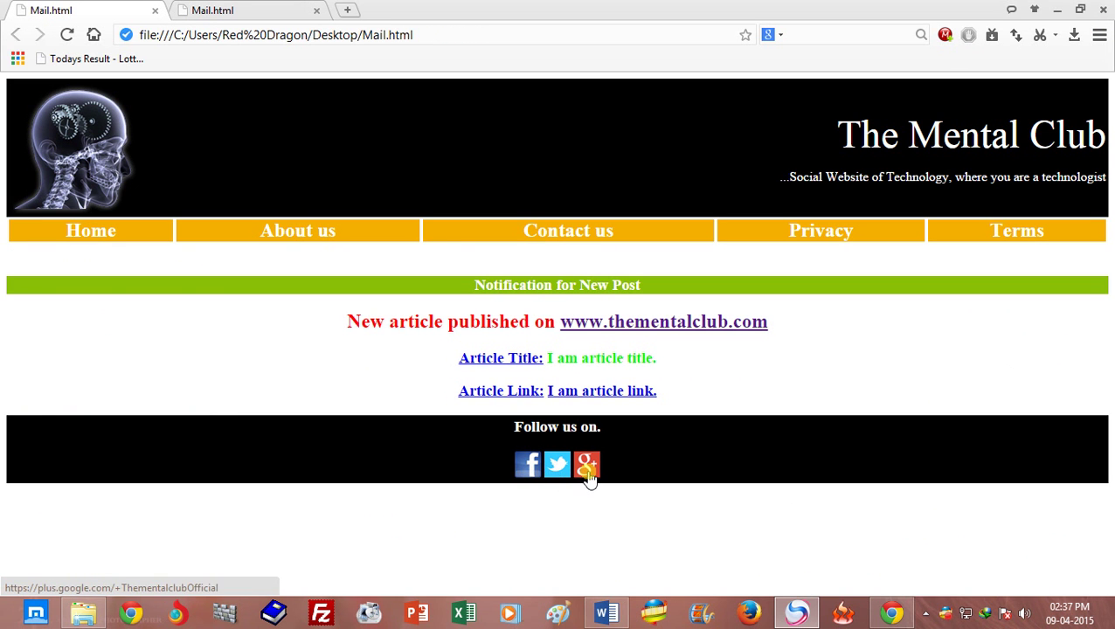
click(249, 11)
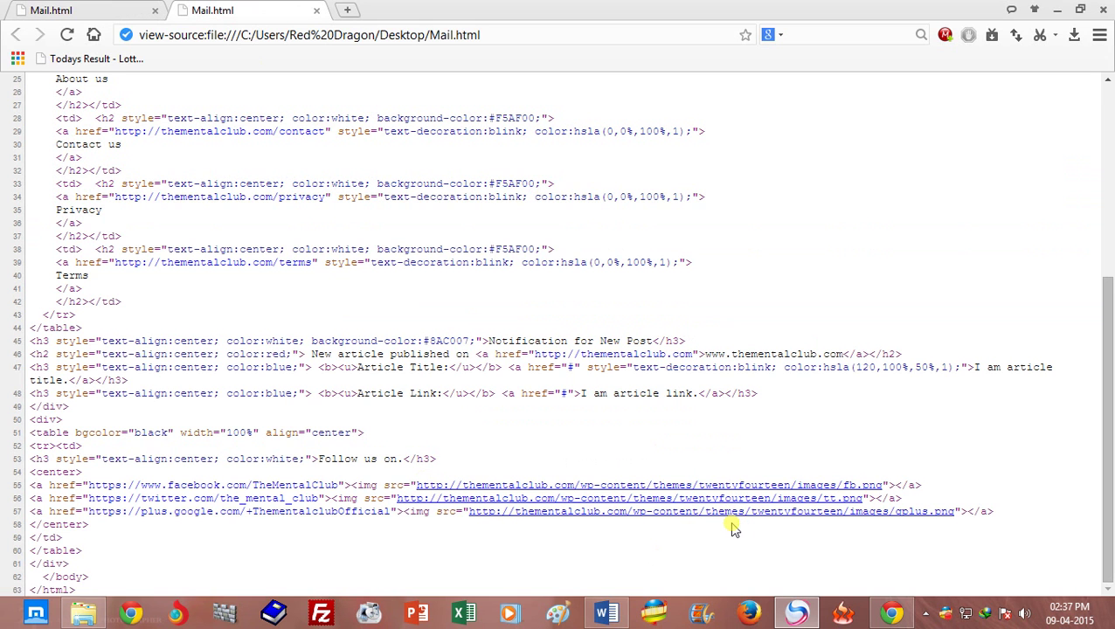
Check the Facebook icon image src on line 55 of the source
click(395, 485)
drag(395, 485, 887, 486)
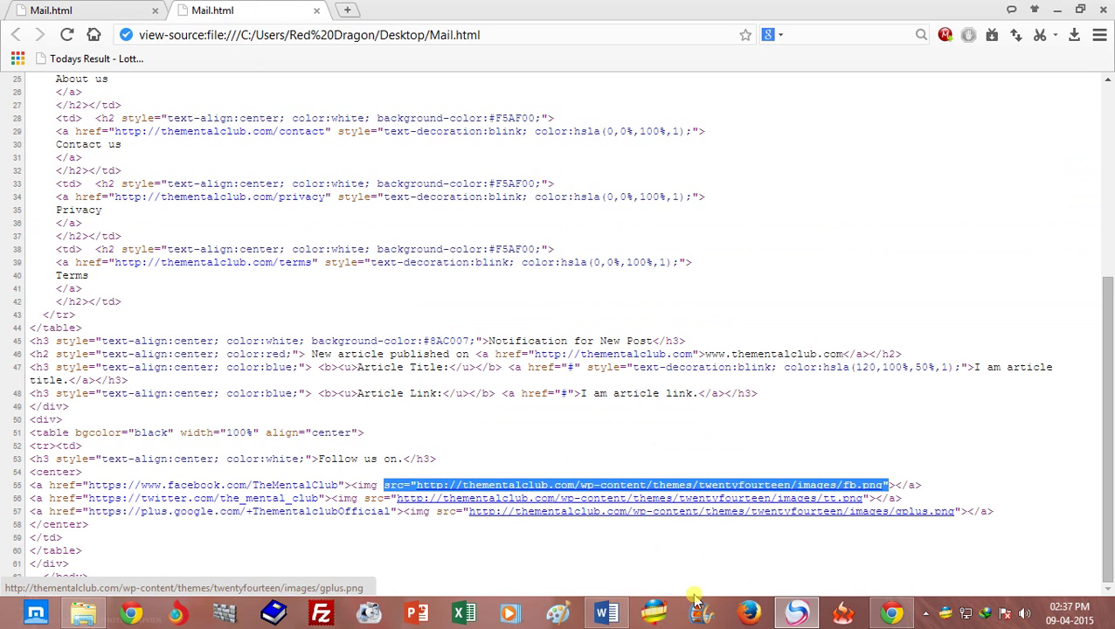
click(357, 484)
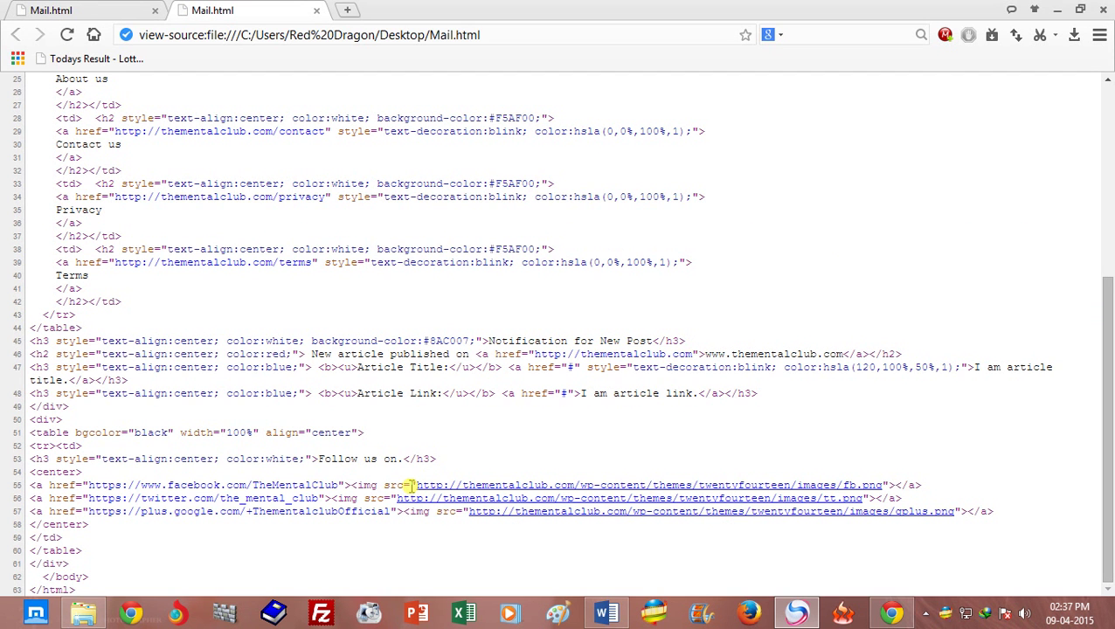
click(48, 9)
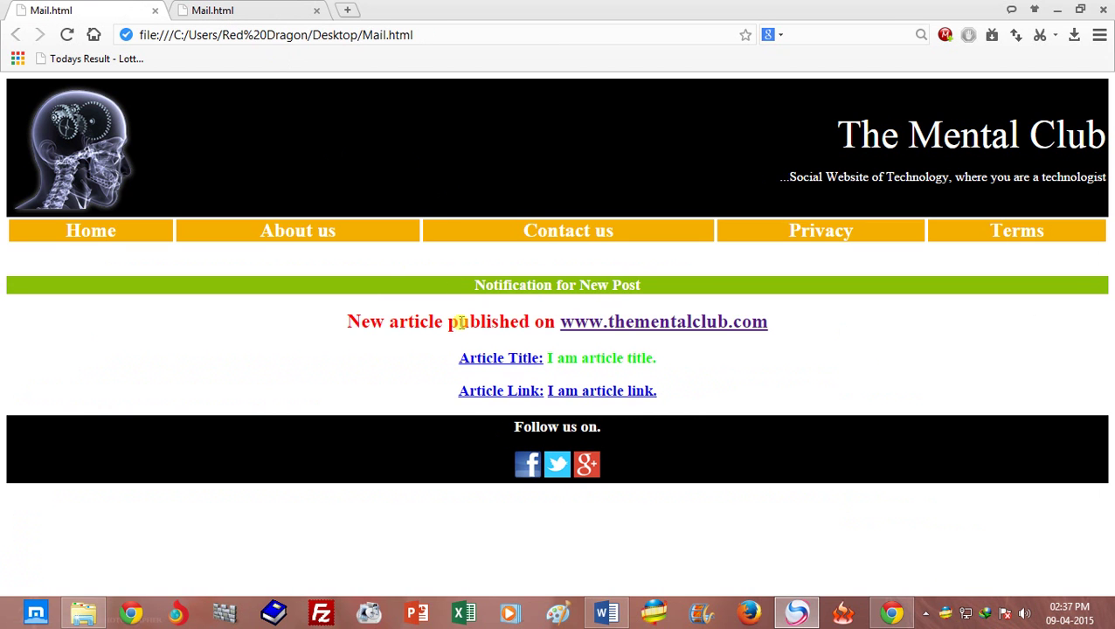
Close the page source tab and switch to the other Chrome window
click(316, 11)
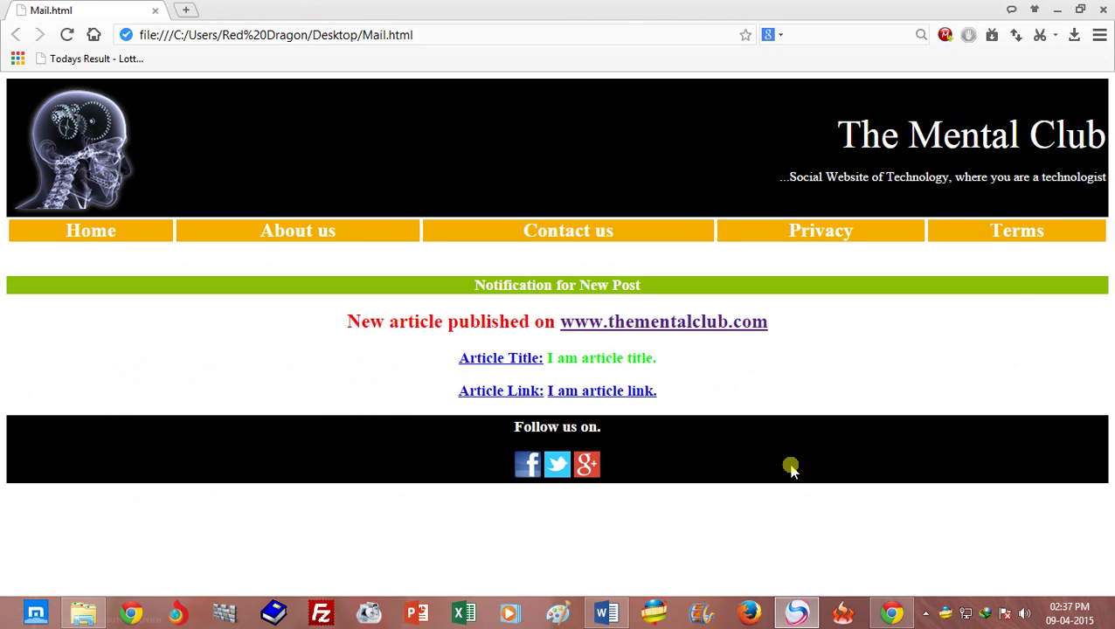
click(1056, 11)
click(892, 613)
Start a new Gmail message from the other Gmail account, addressed to the suggested ymail contact
click(384, 9)
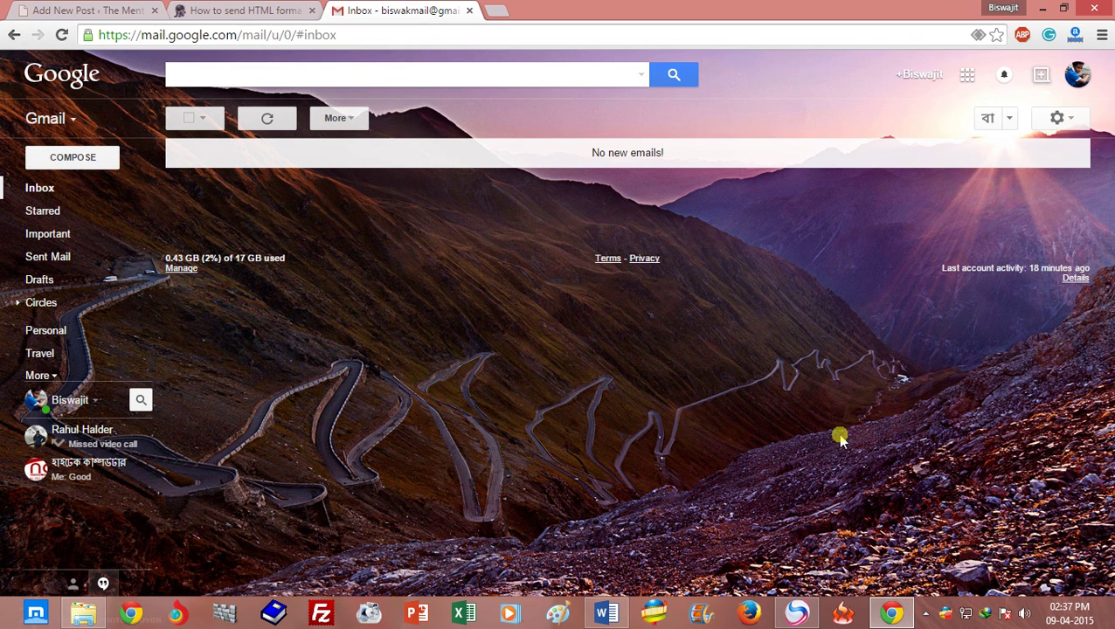
click(88, 156)
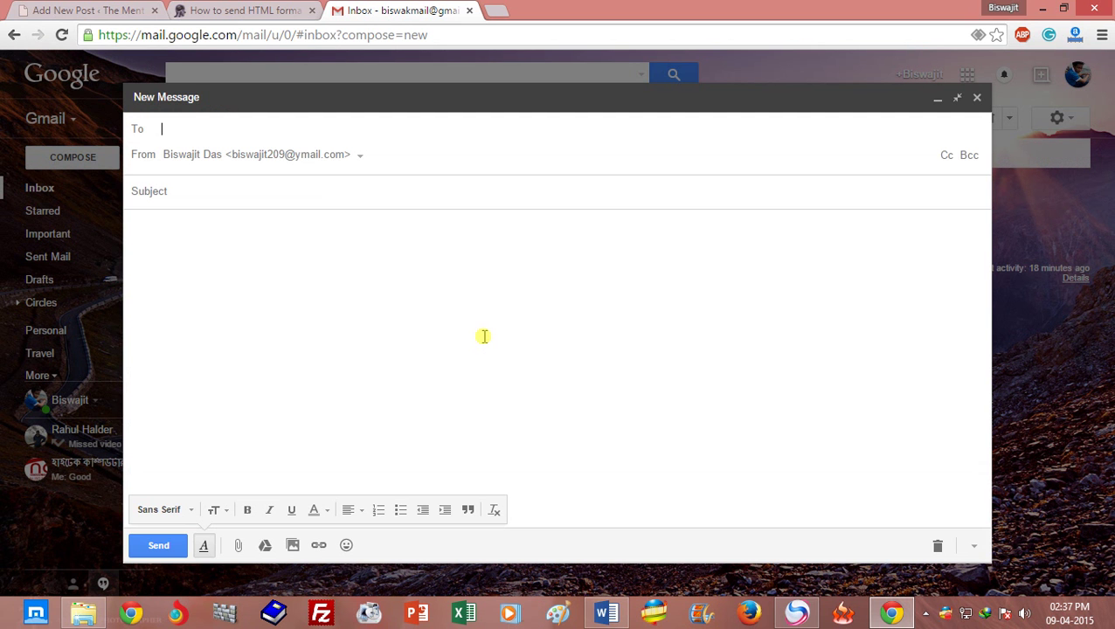
click(261, 132)
click(359, 156)
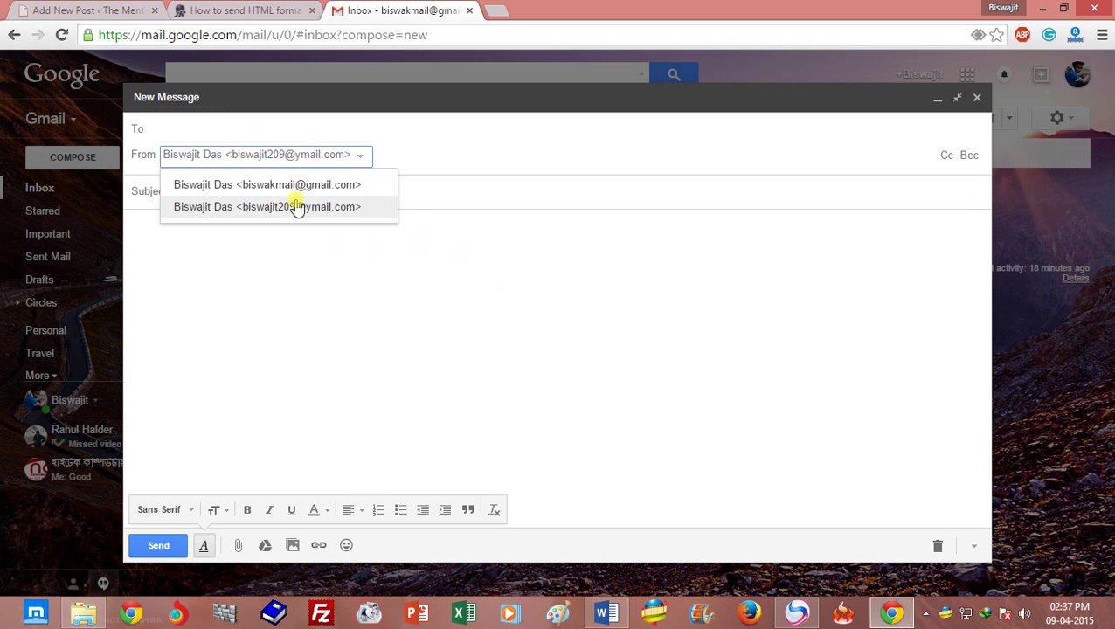
click(299, 186)
click(194, 122)
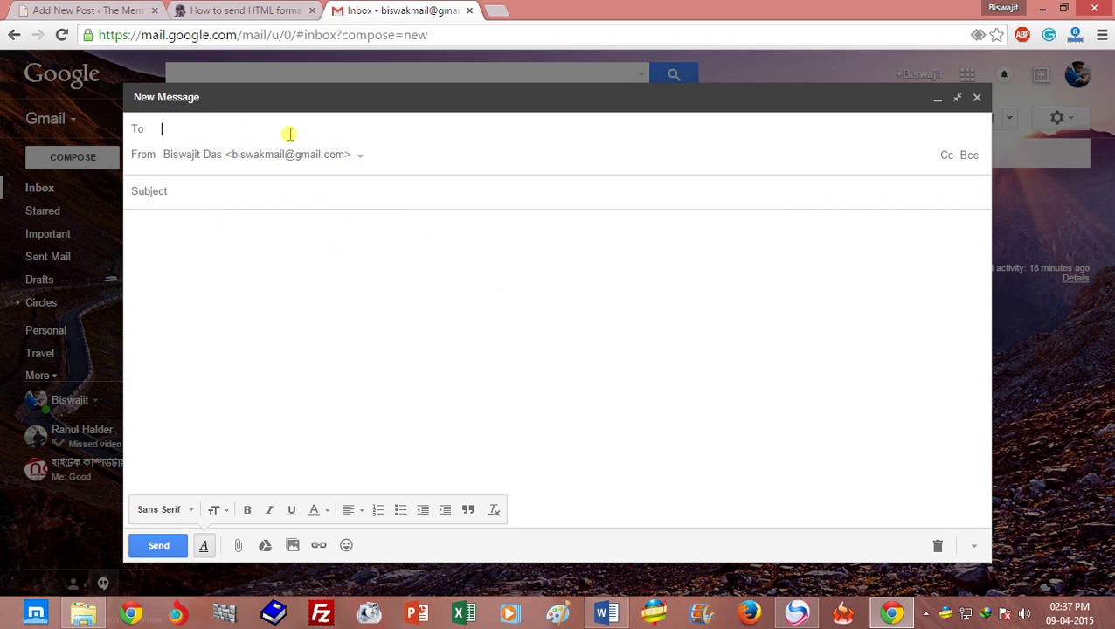
text(bi)
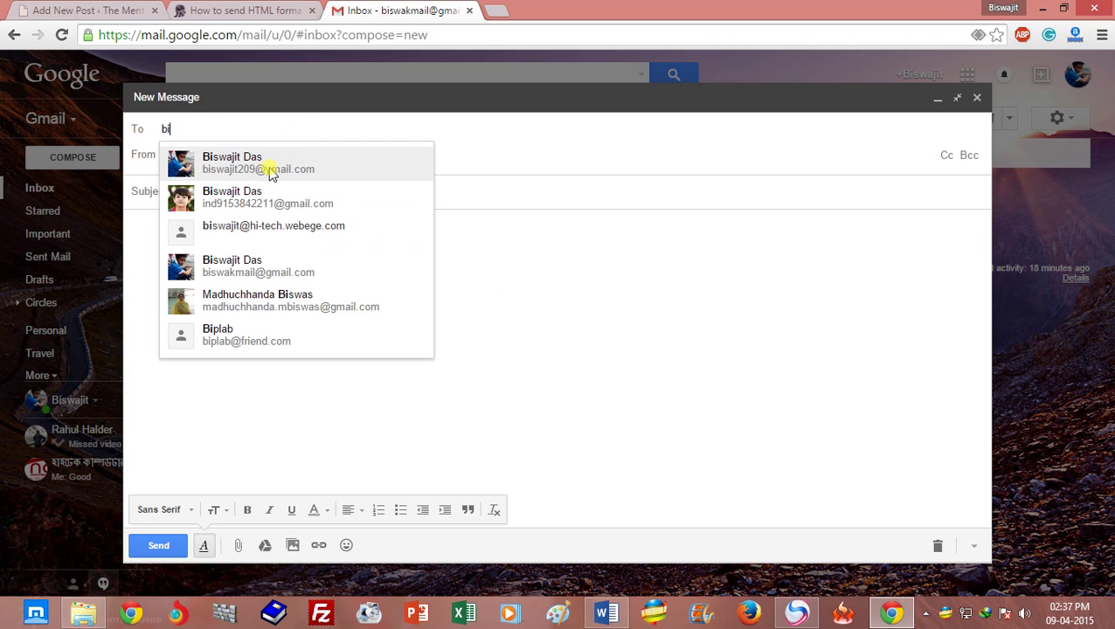
click(267, 170)
Enter subject 'HTML Formatted Email' and body text 'Don't write HTML code here...'
click(210, 192)
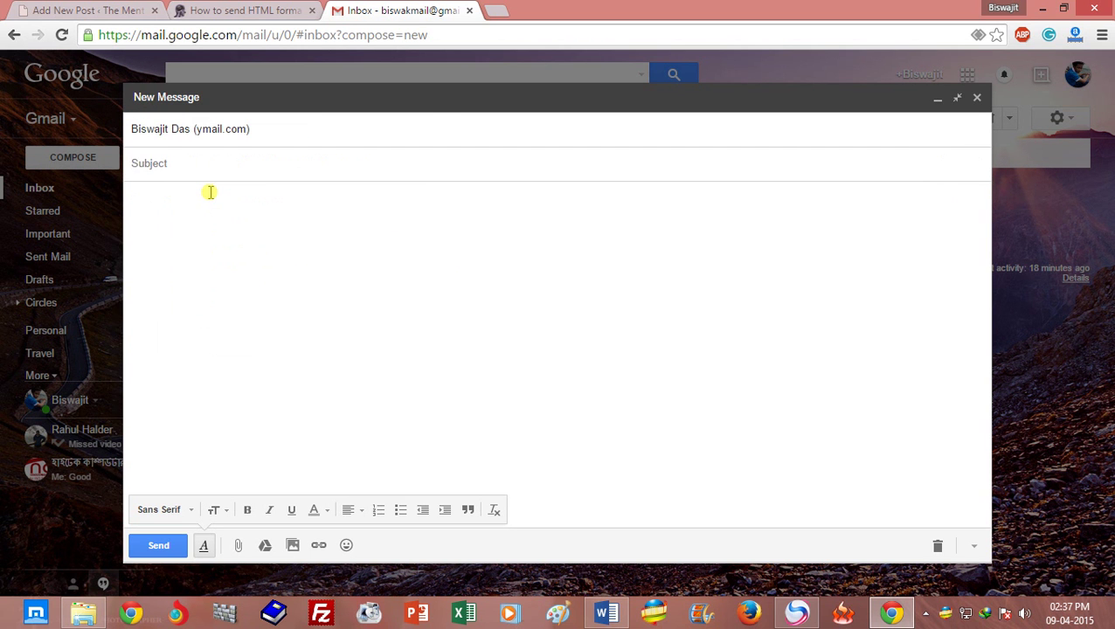
text(H)
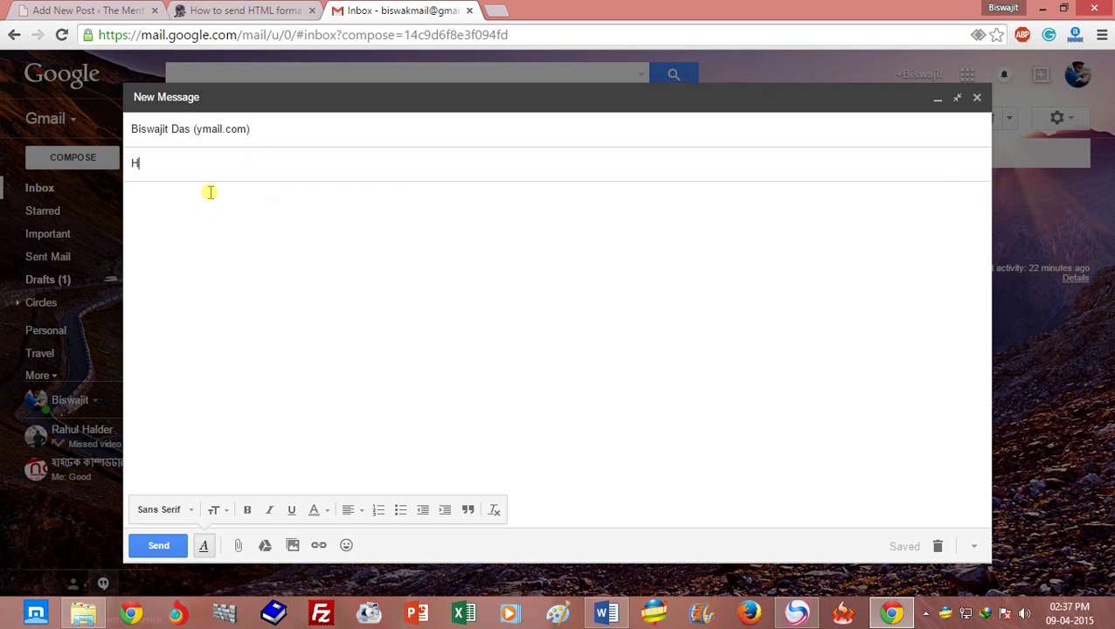
text(tm)
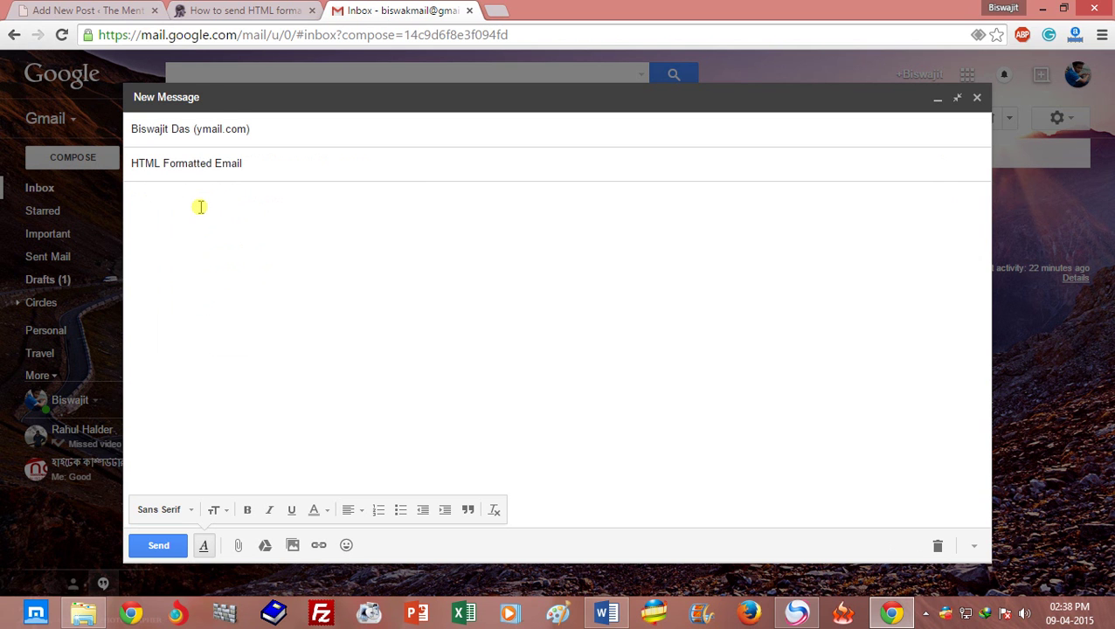
click(199, 207)
text(Don't write HTML code here...)
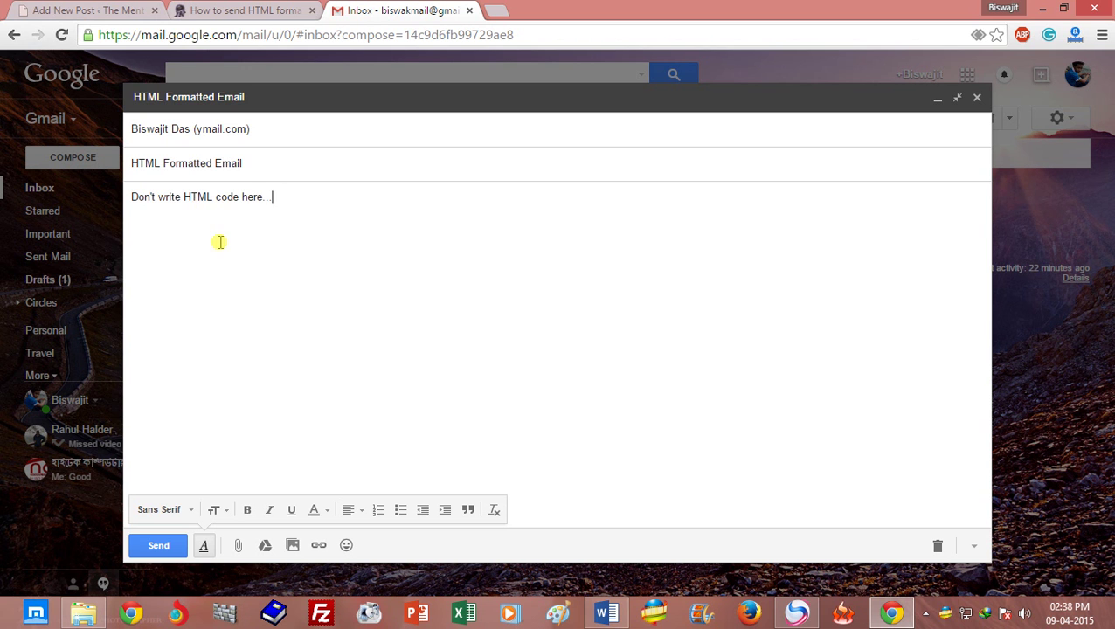
Inspect the Gmail message body in the developer tools
right_click(175, 198)
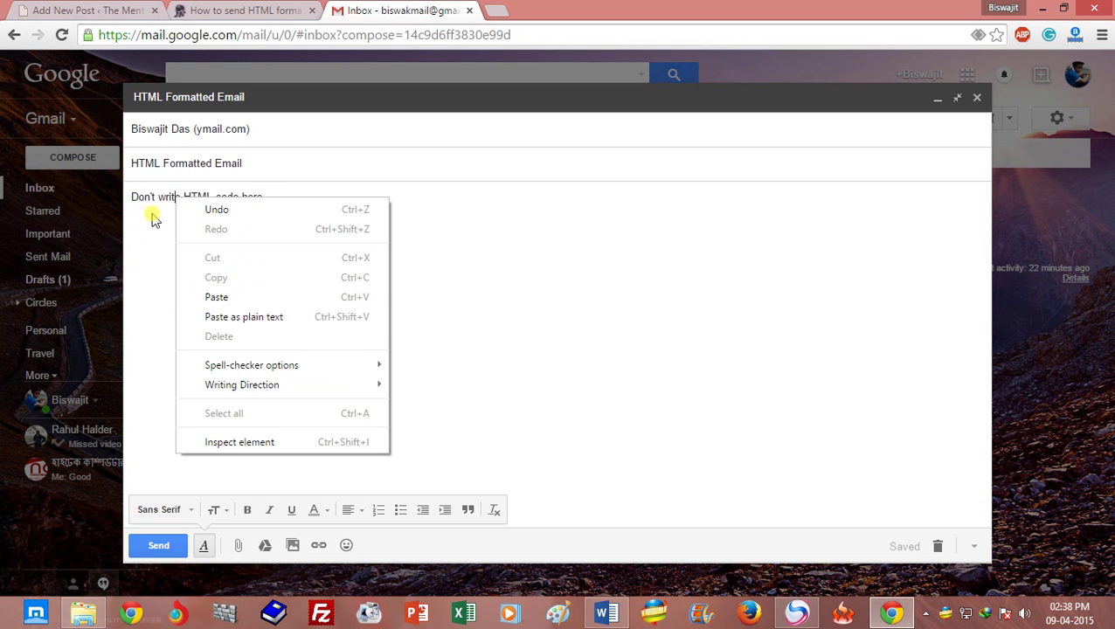
click(142, 195)
right_click(175, 199)
click(284, 444)
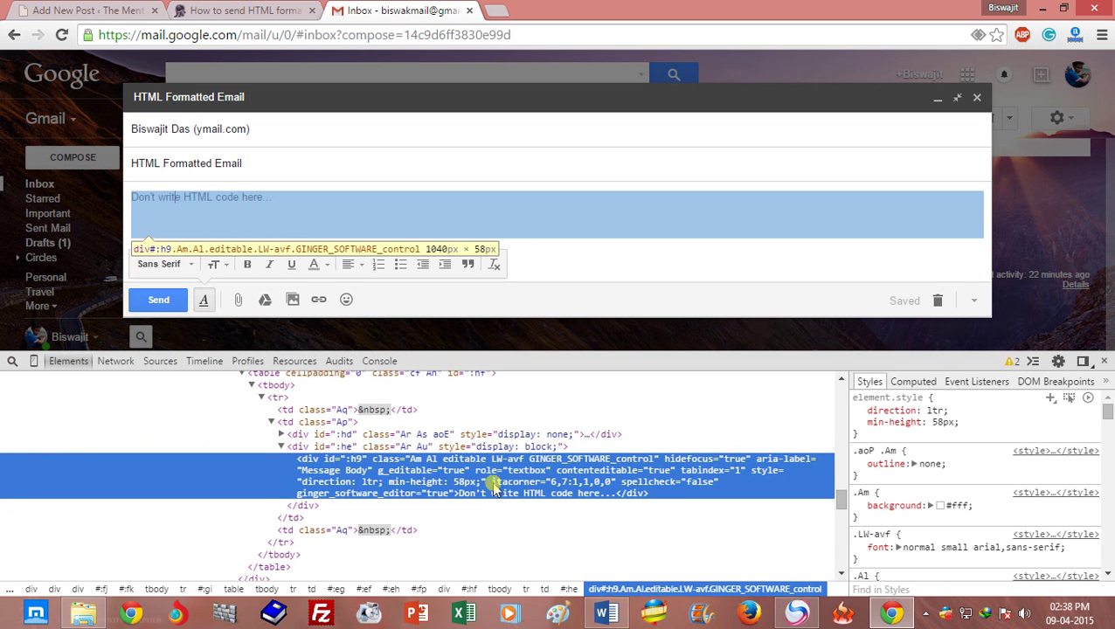
Edit the body div as HTML, select the placeholder text, and minimize Chrome
right_click(544, 474)
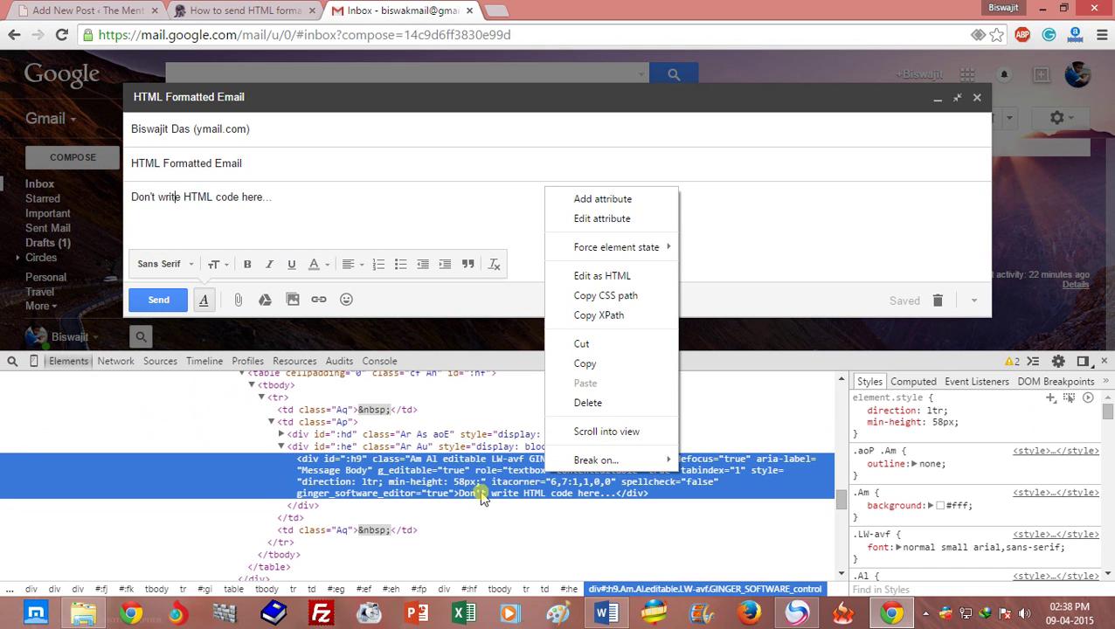
click(627, 489)
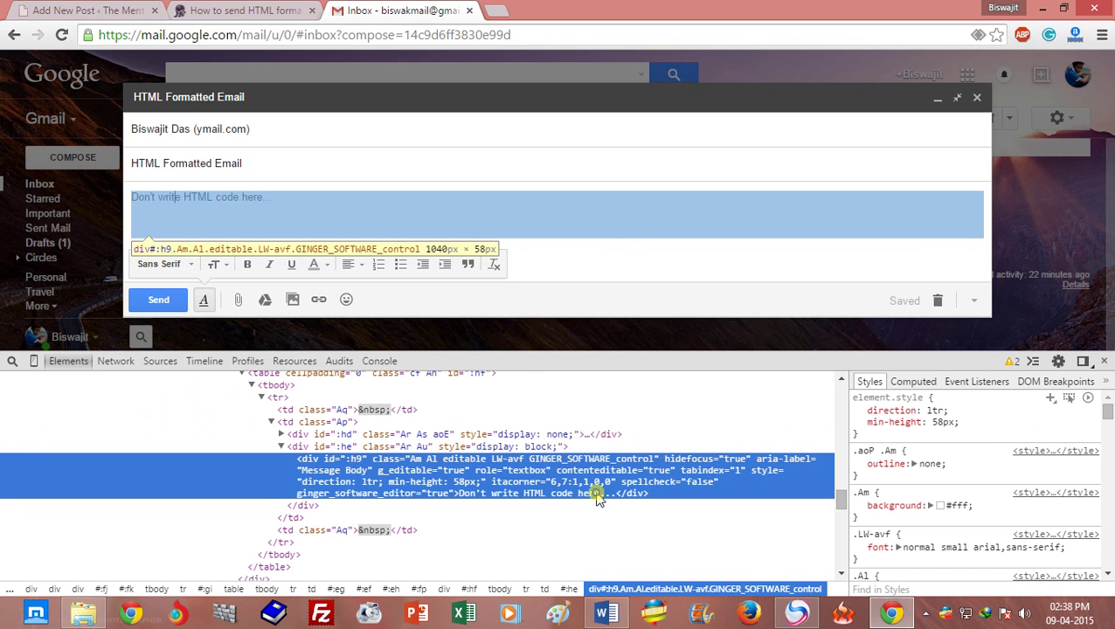
right_click(598, 500)
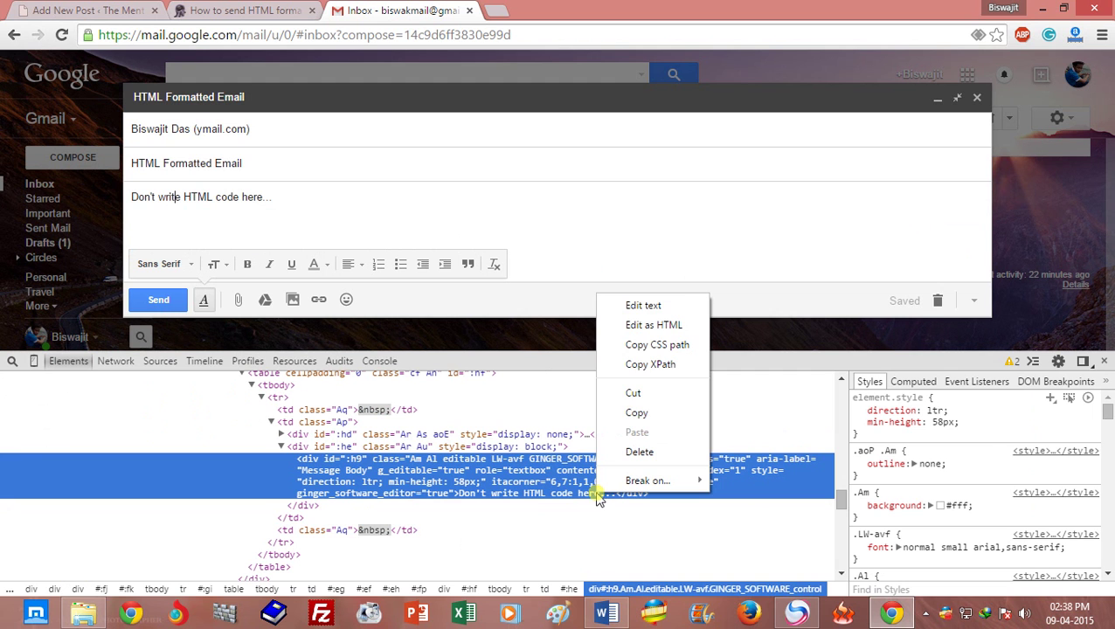
click(671, 327)
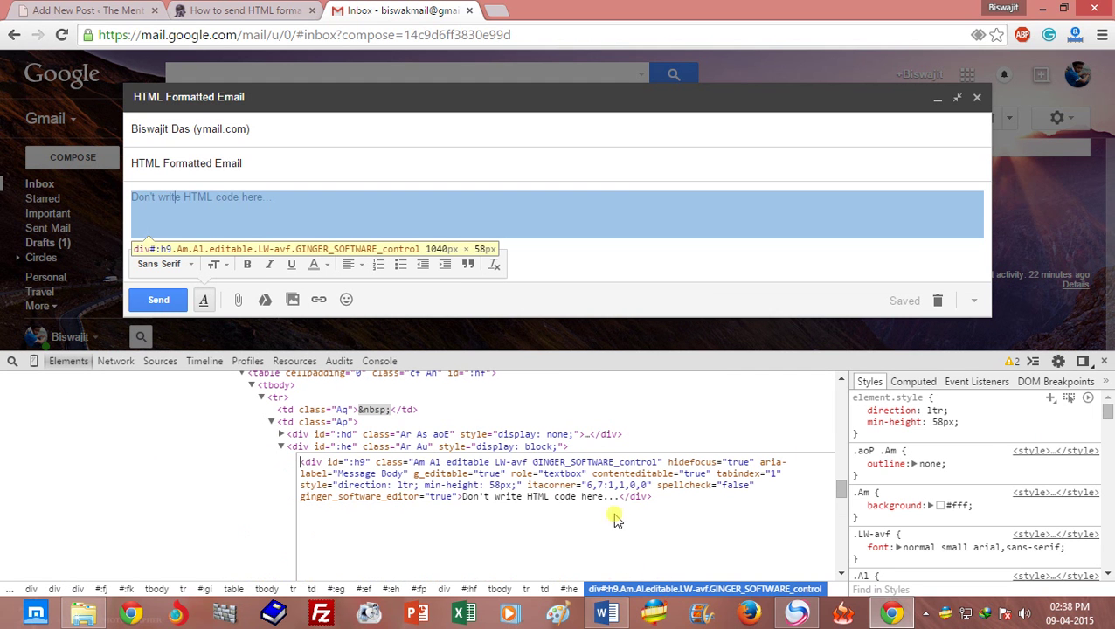
drag(596, 497, 471, 497)
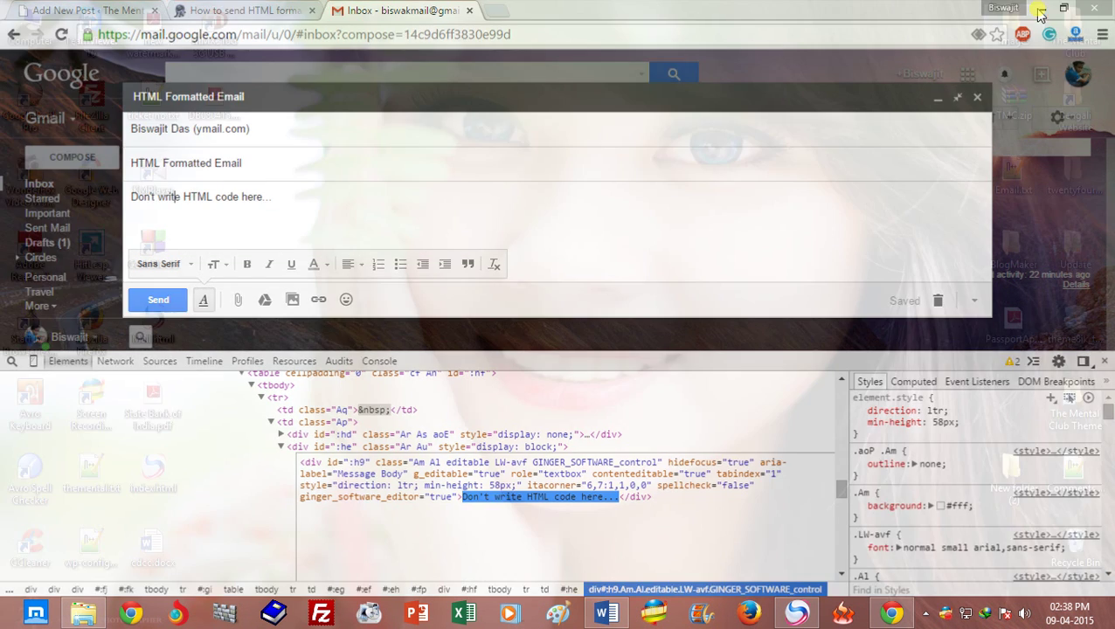
click(1042, 9)
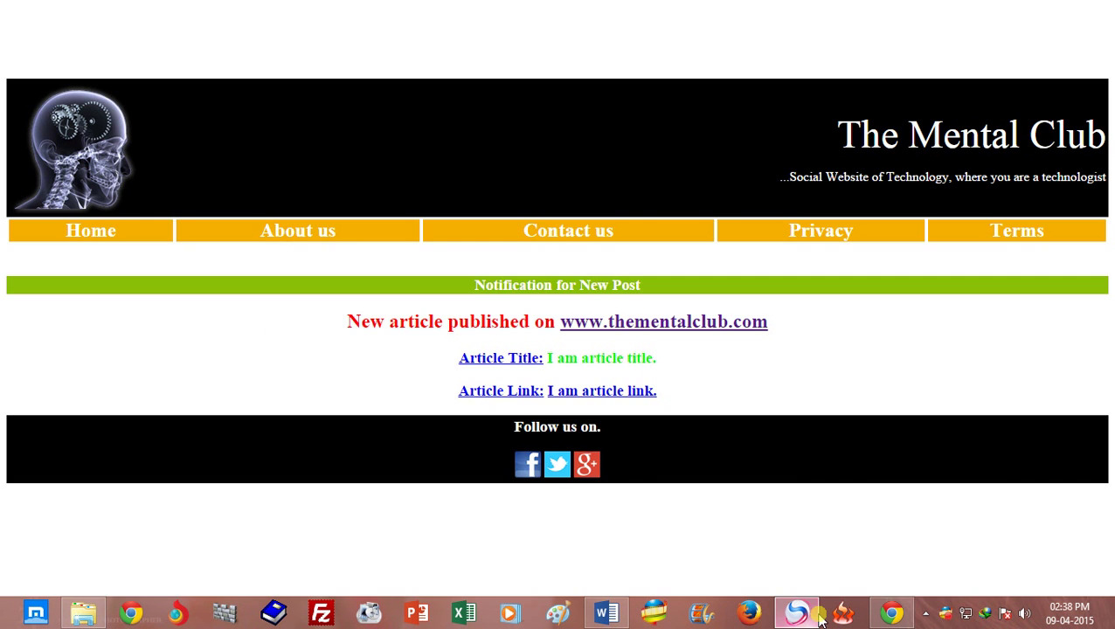
Restore the Mail.html window, view its page source, and copy the entire source
click(797, 613)
right_click(596, 162)
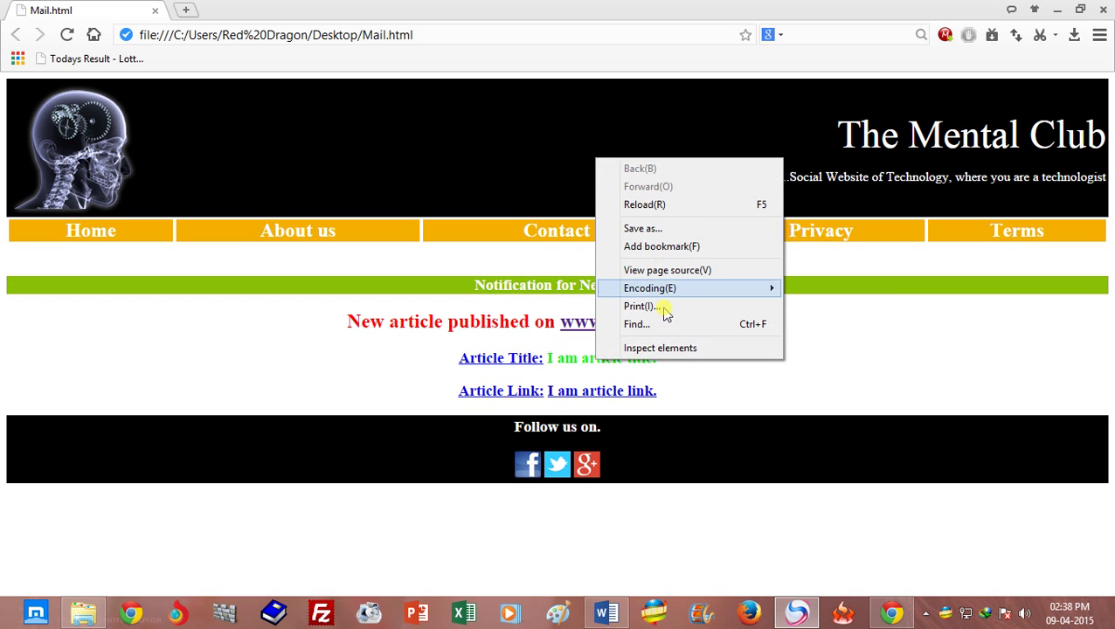
click(656, 270)
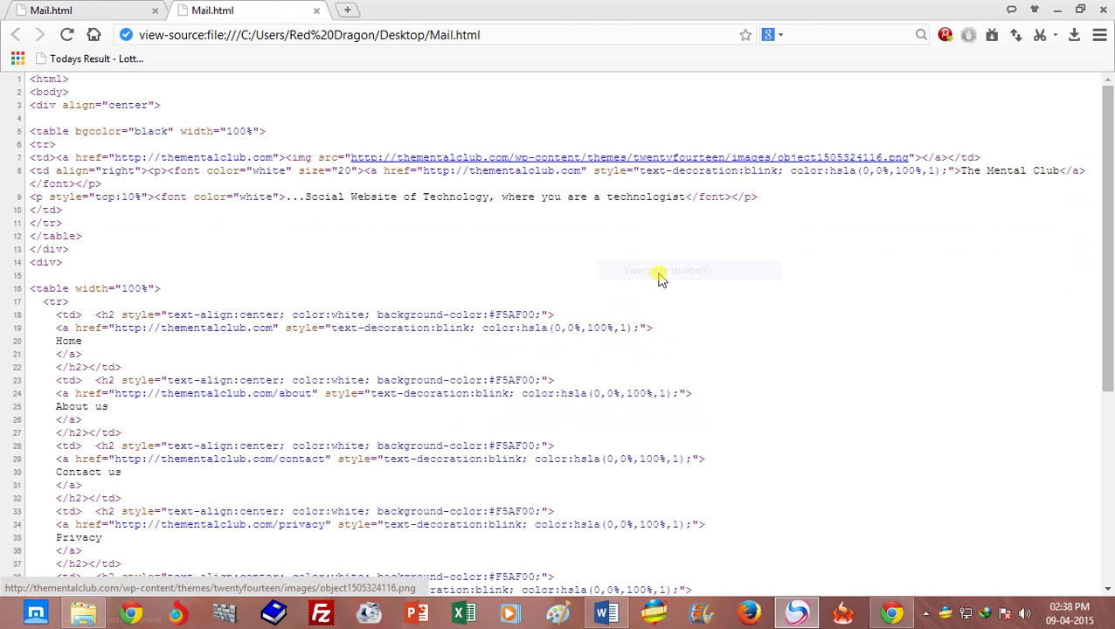
drag(35, 81, 199, 590)
right_click(295, 333)
click(325, 294)
Scroll through the copied source, then close the view-source tab
drag(1107, 311, 1109, 105)
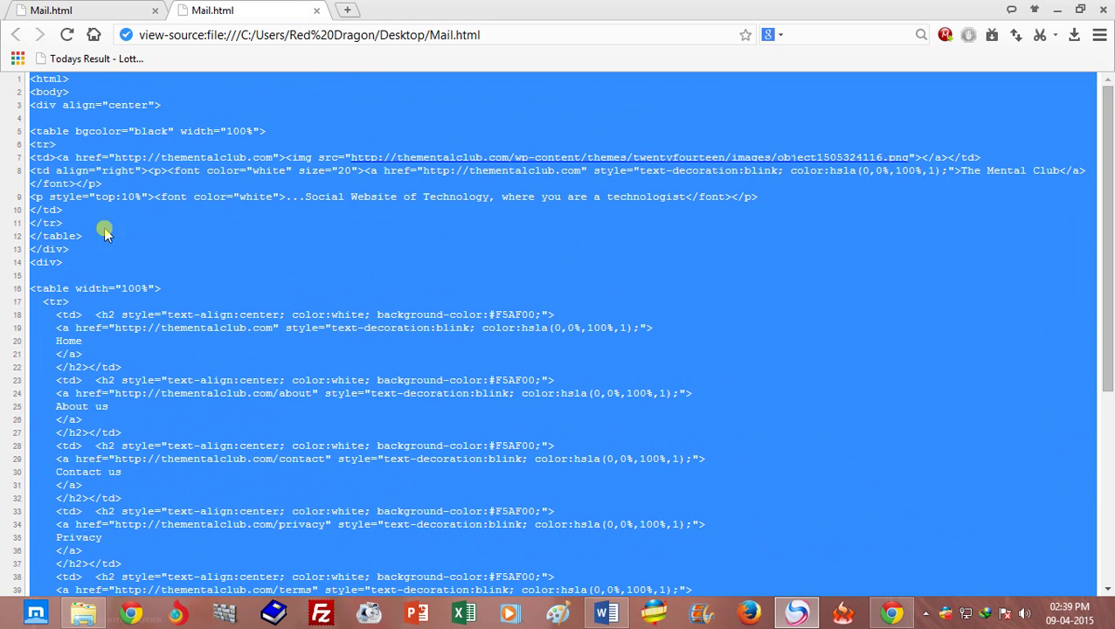
click(41, 92)
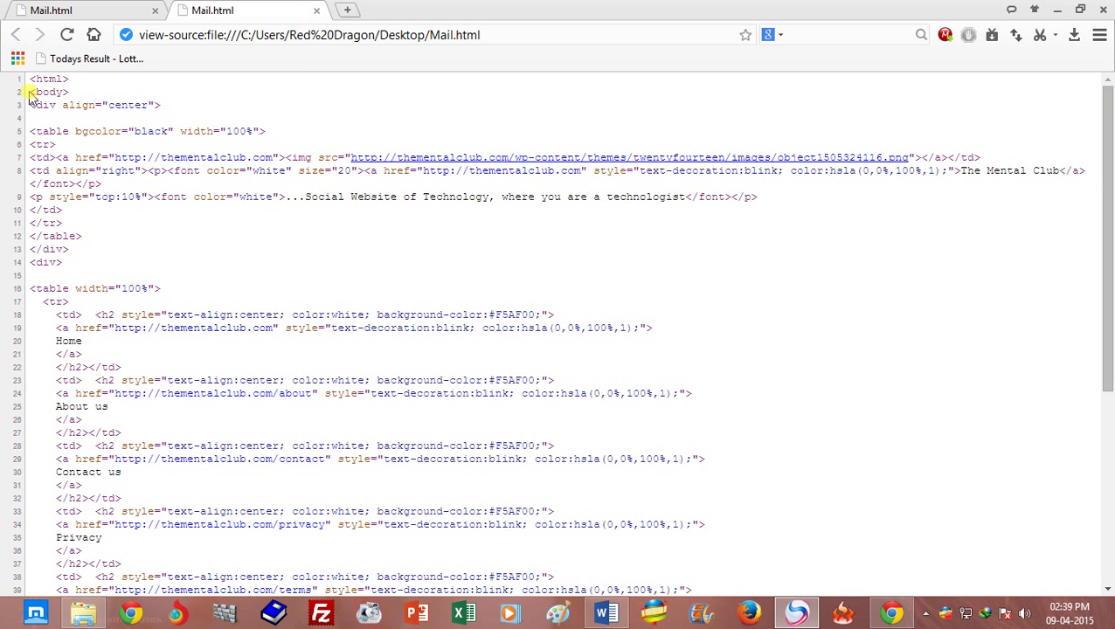
drag(30, 92, 162, 553)
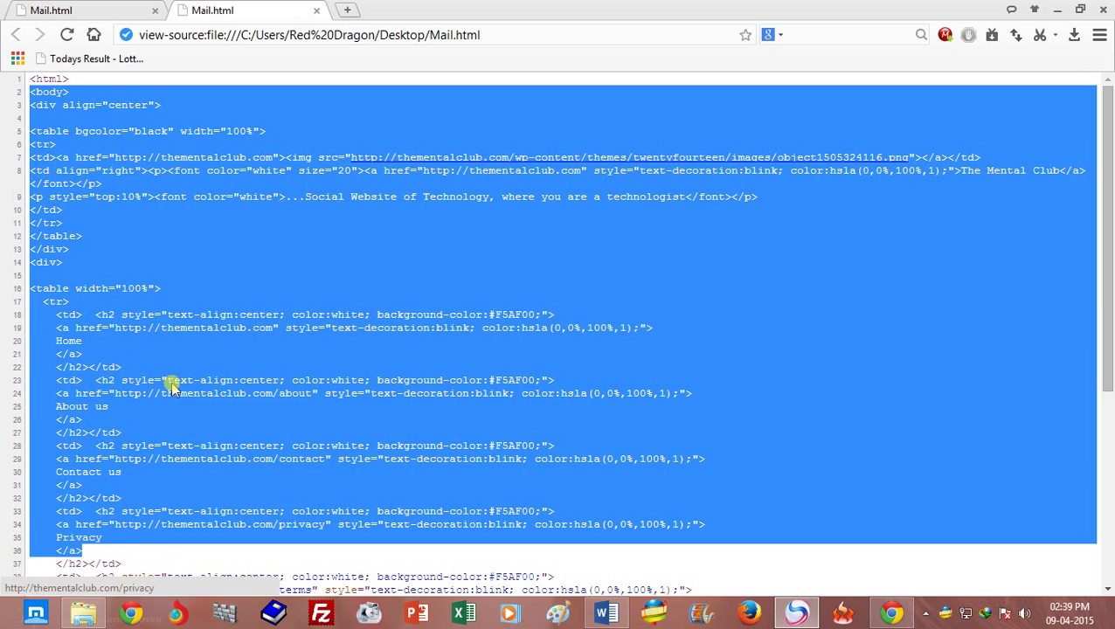
click(155, 266)
drag(1106, 194, 1084, 504)
drag(1098, 459, 1103, 264)
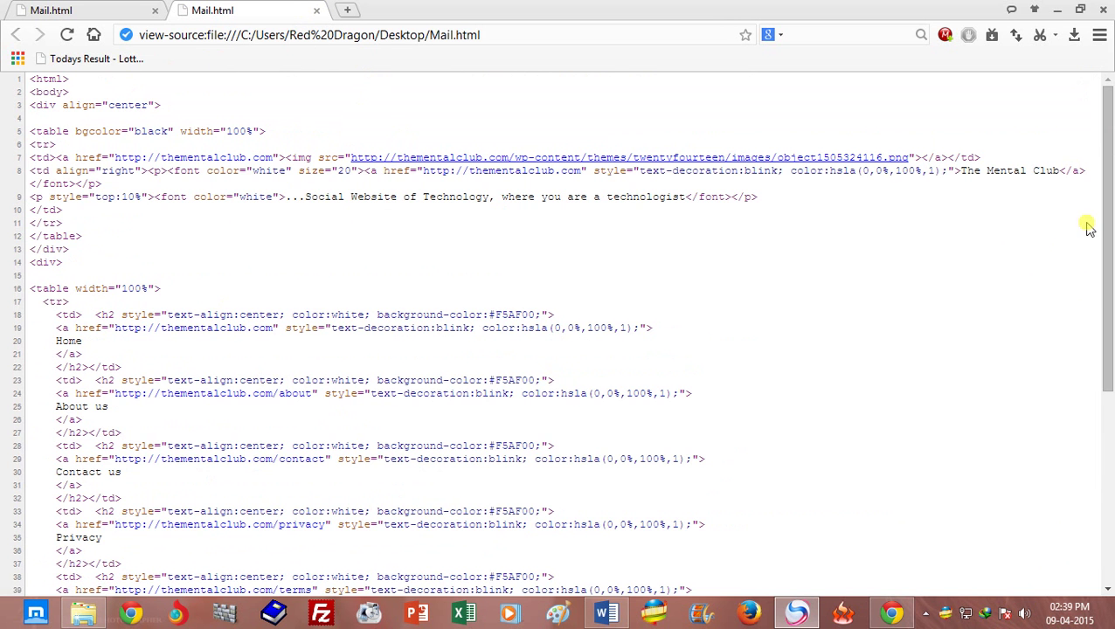
drag(1106, 199, 544, 18)
click(317, 11)
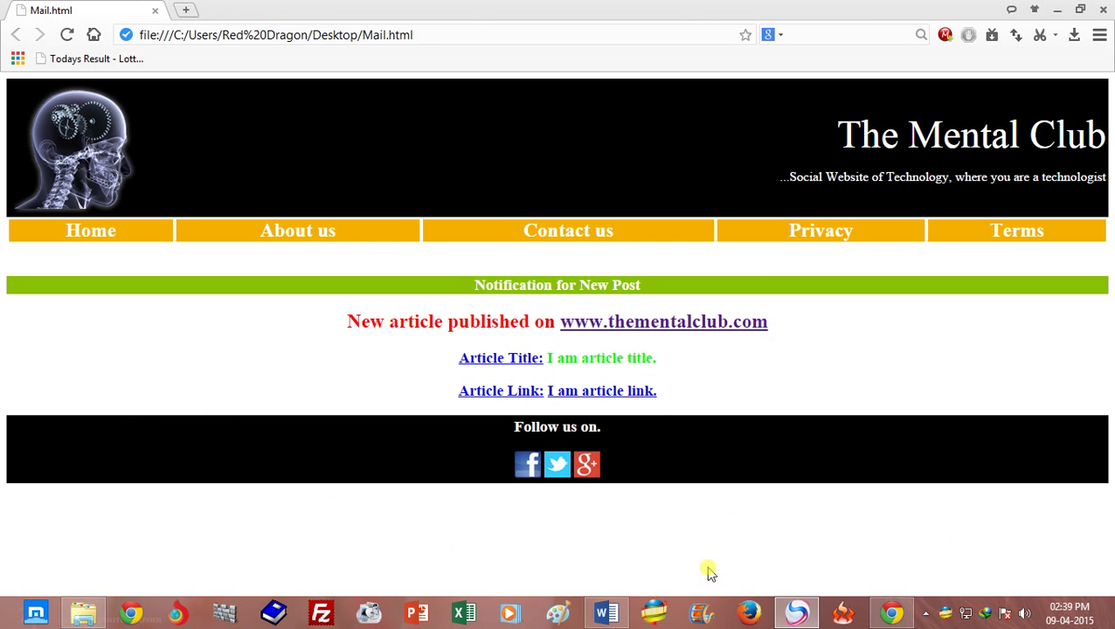
Close the Mail.html window and delete the placeholder text from the Gmail body div's HTML
click(1105, 13)
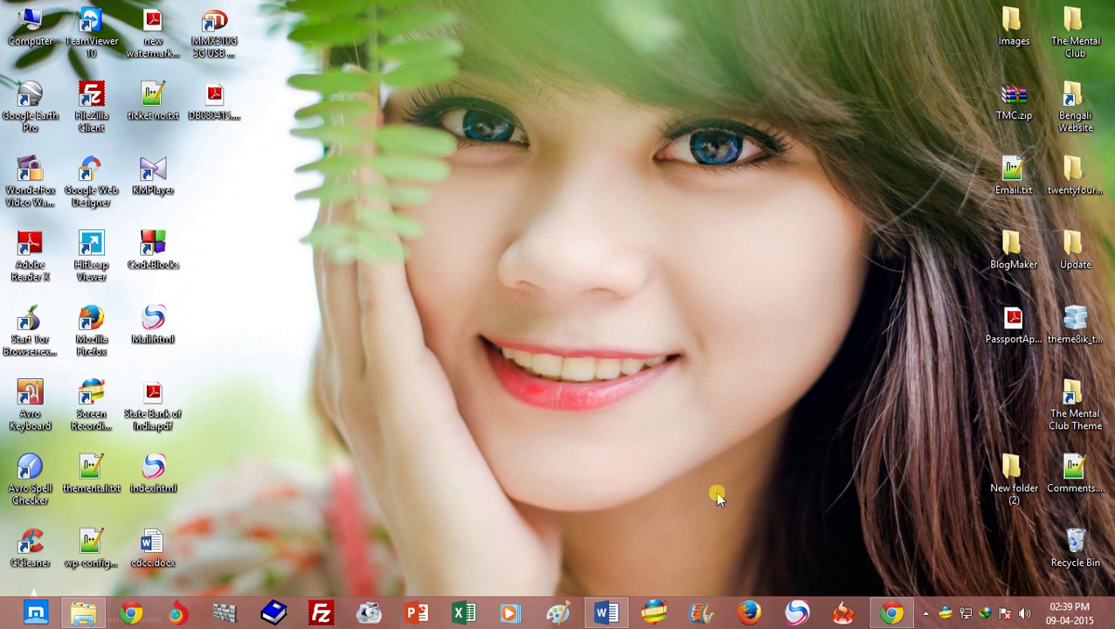
click(891, 612)
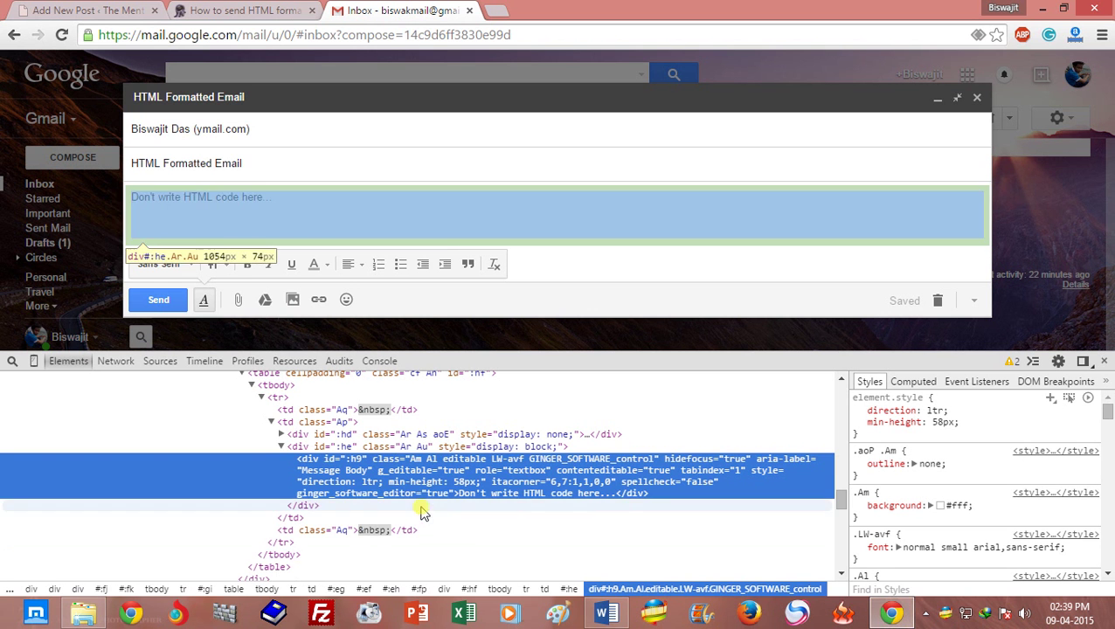
right_click(530, 496)
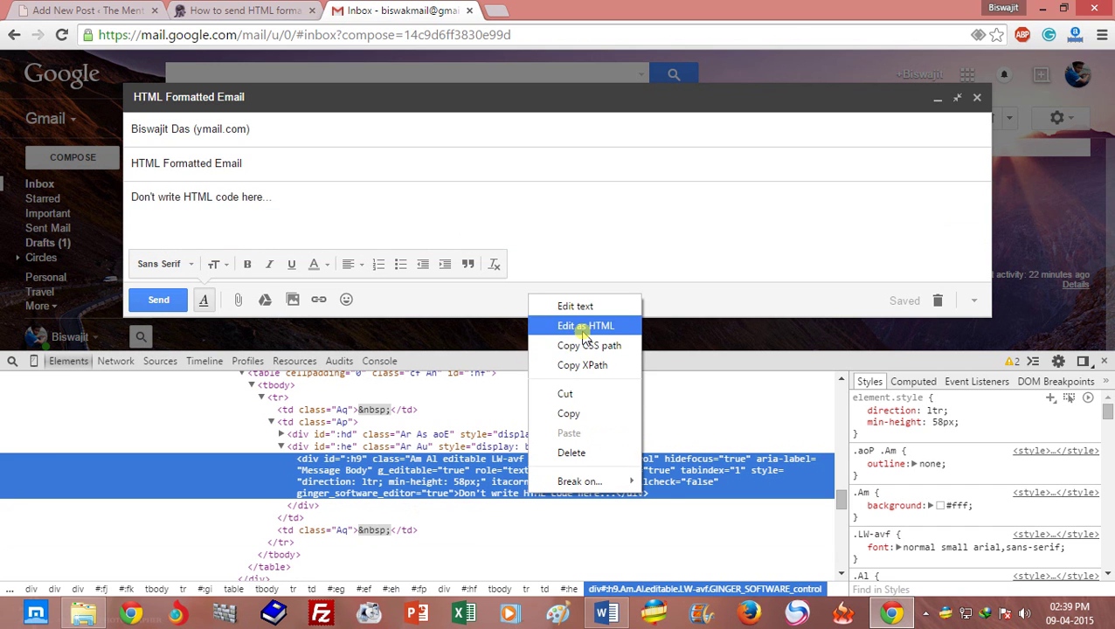
click(578, 322)
drag(463, 497, 605, 496)
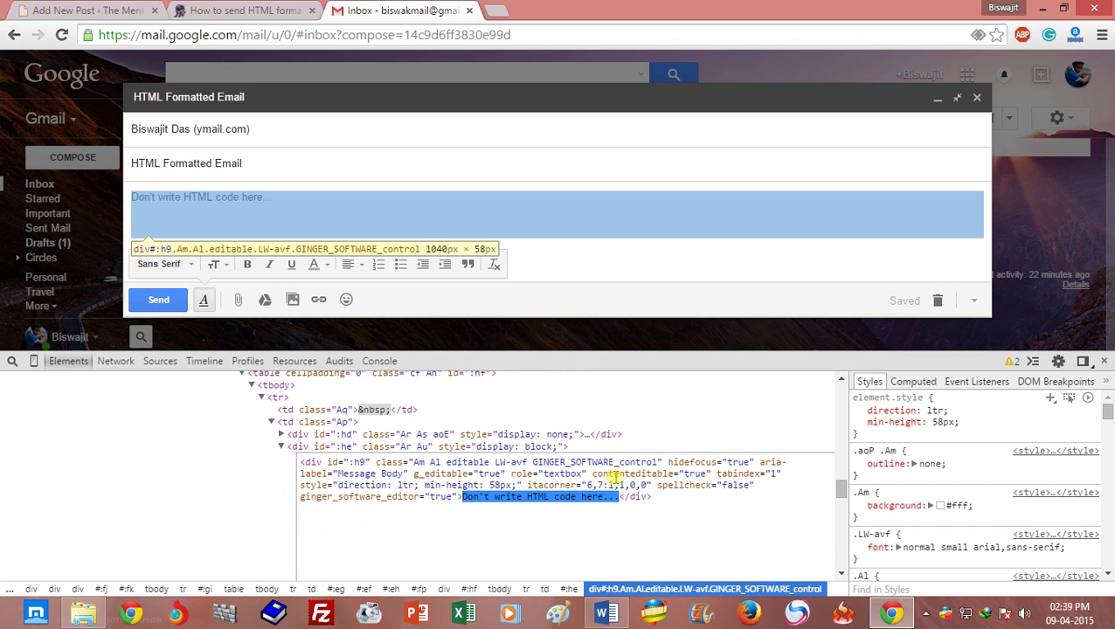
key(BackSpace)
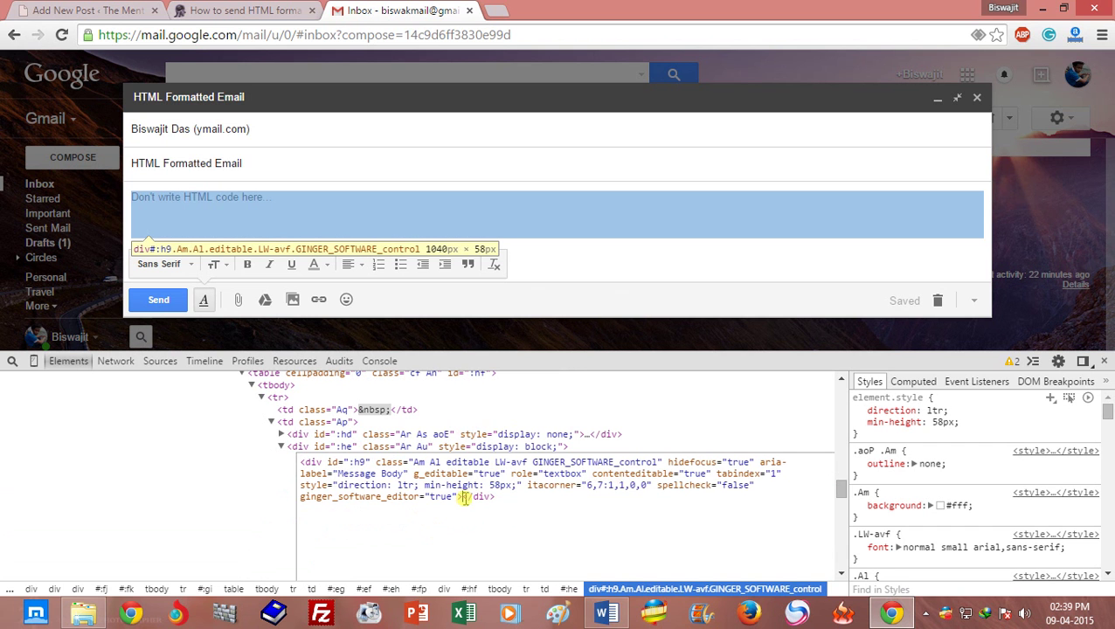
key(ctrl+Return)
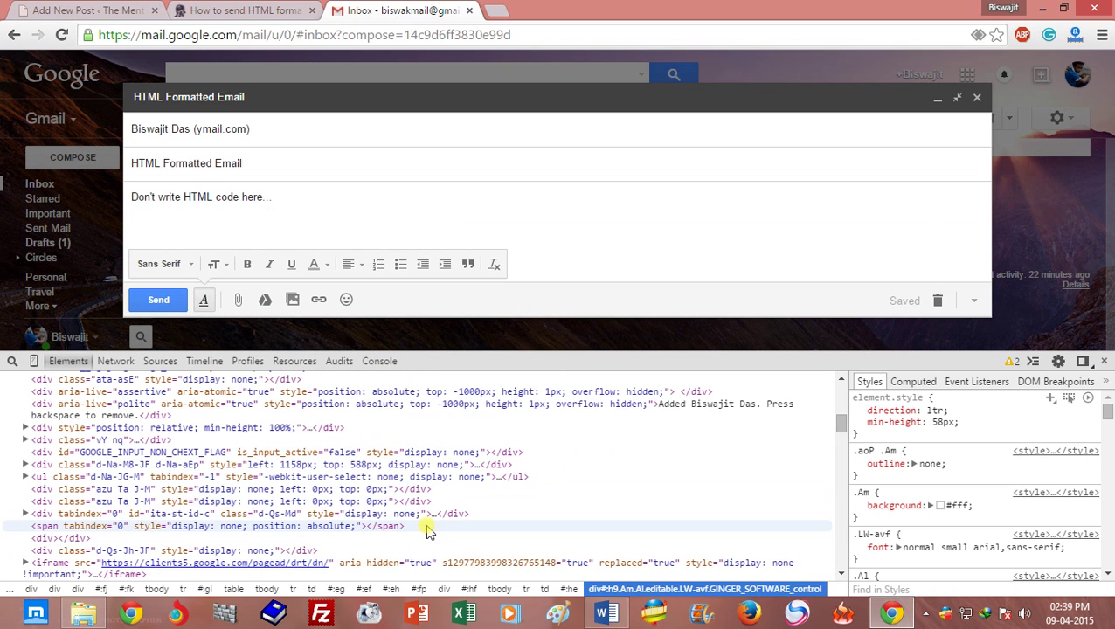
click(1106, 361)
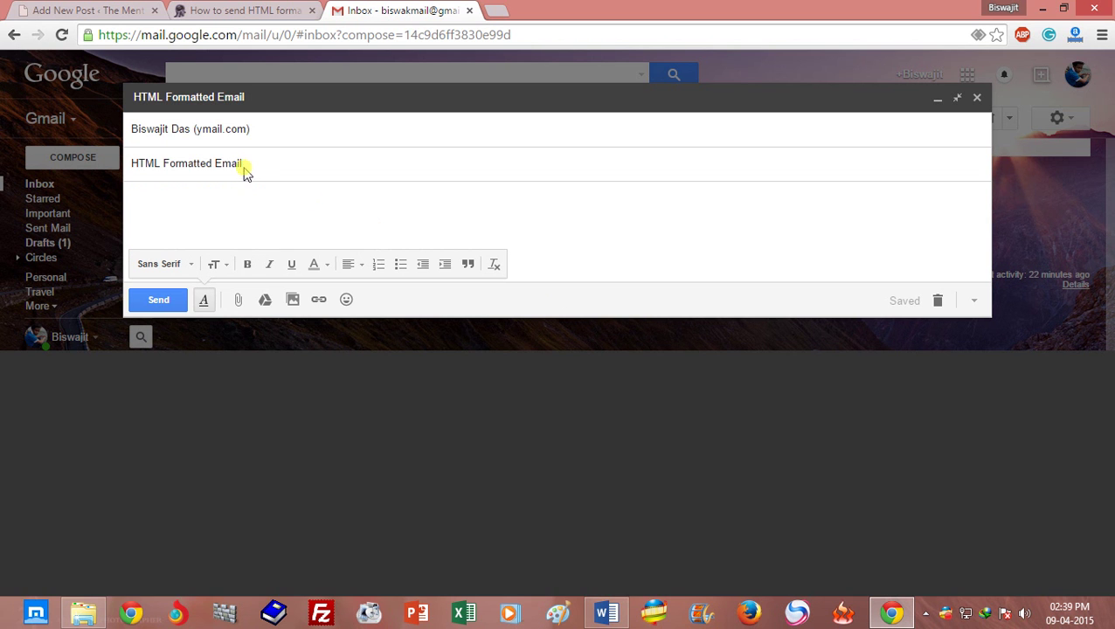
Paste the copied Mail.html code into the empty body div via Edit as HTML
click(179, 210)
right_click(175, 206)
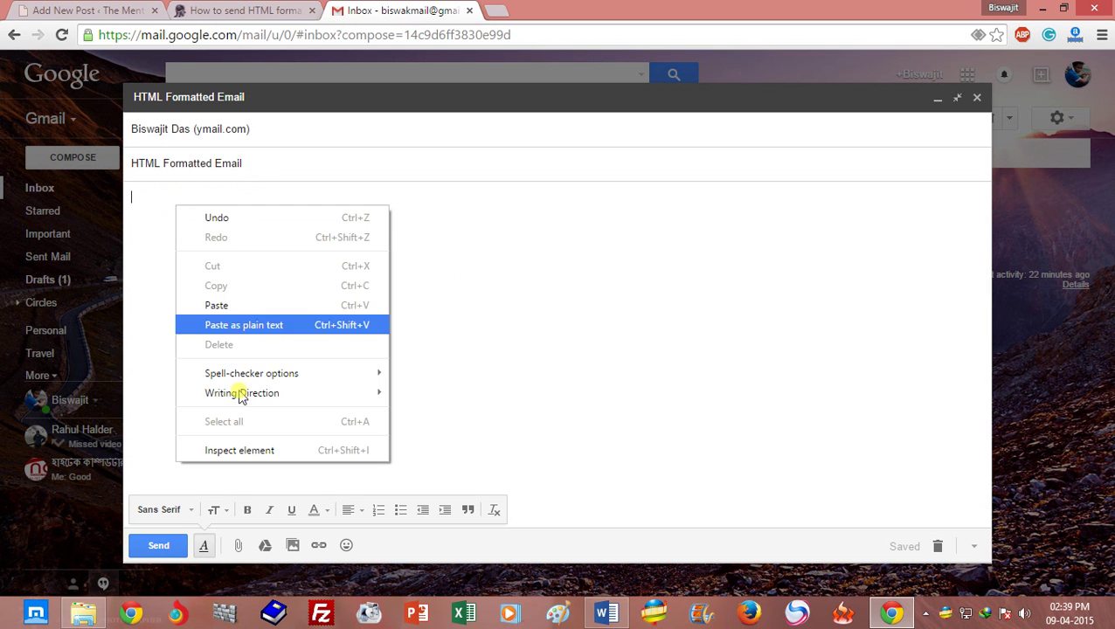
click(234, 449)
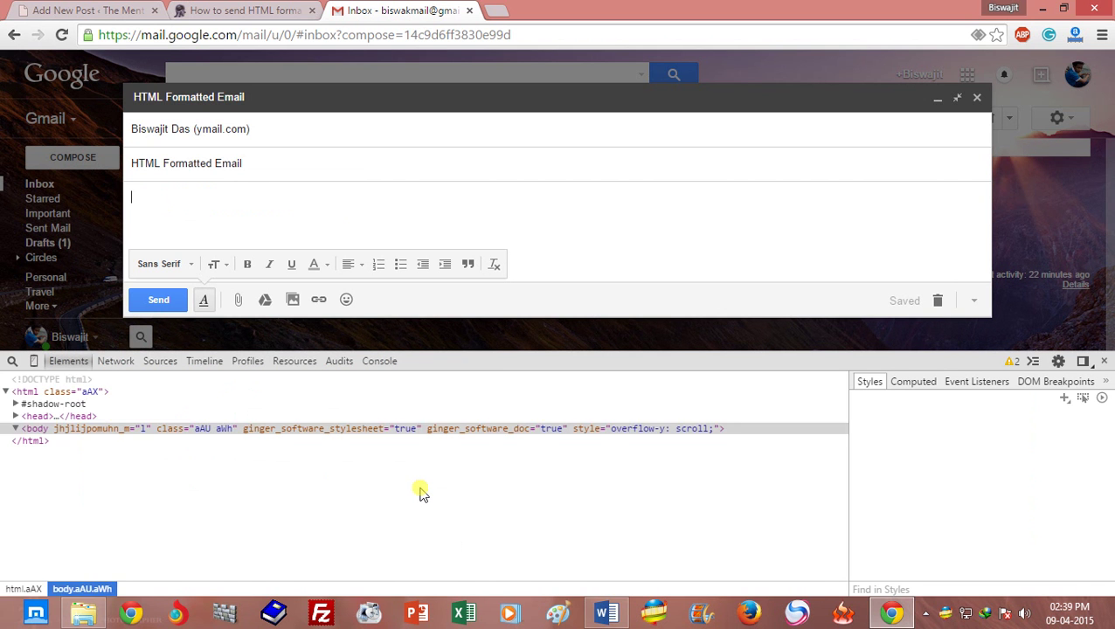
right_click(454, 495)
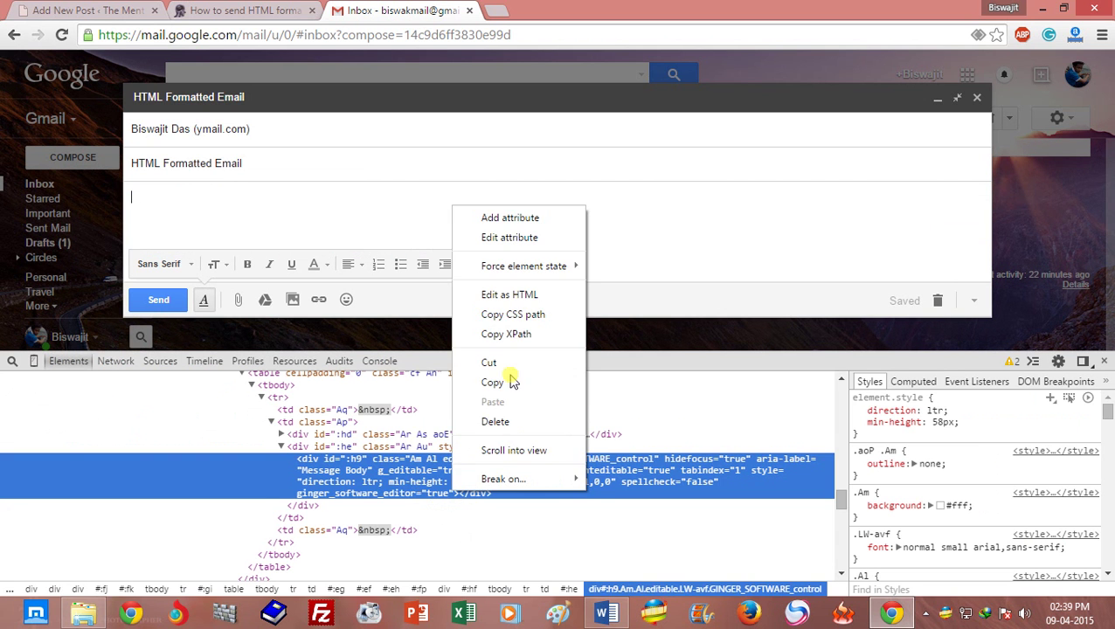
click(514, 296)
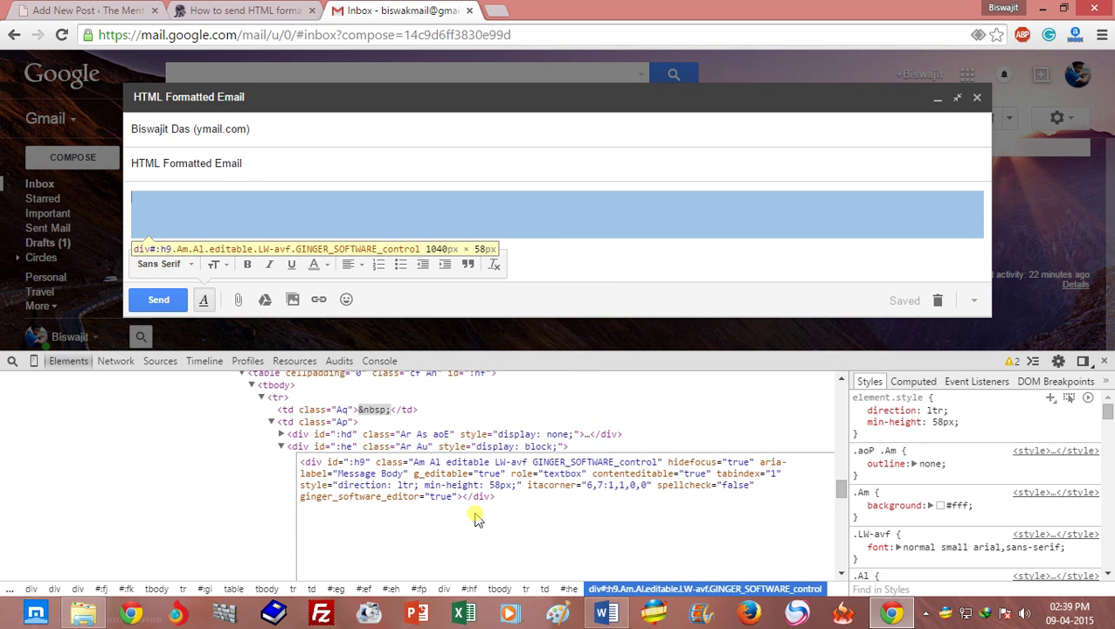
key(ctrl+v)
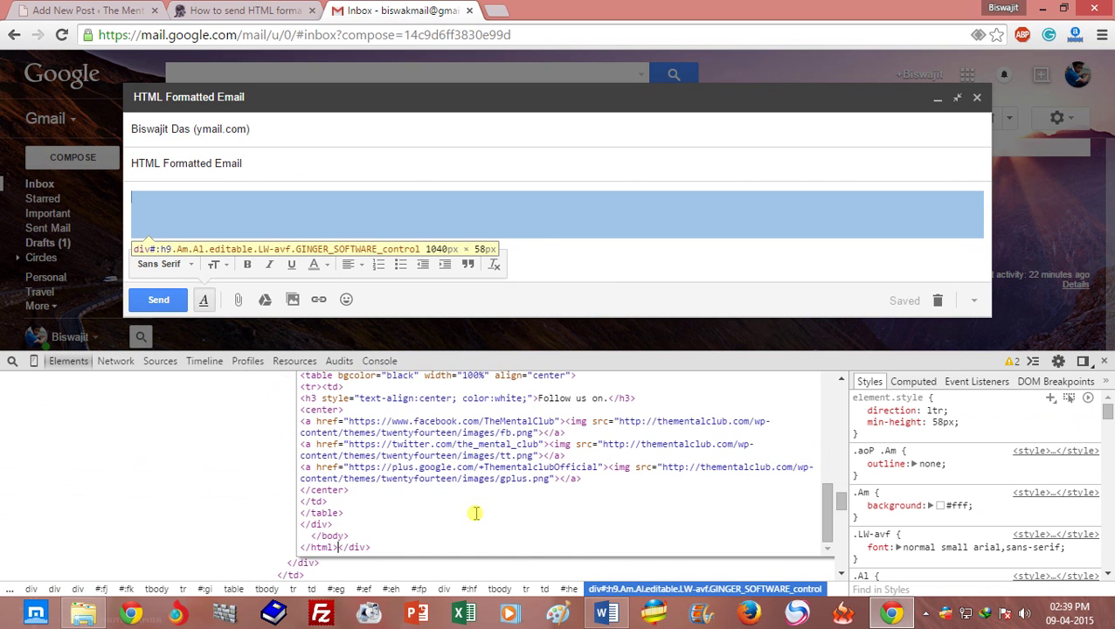
click(1104, 365)
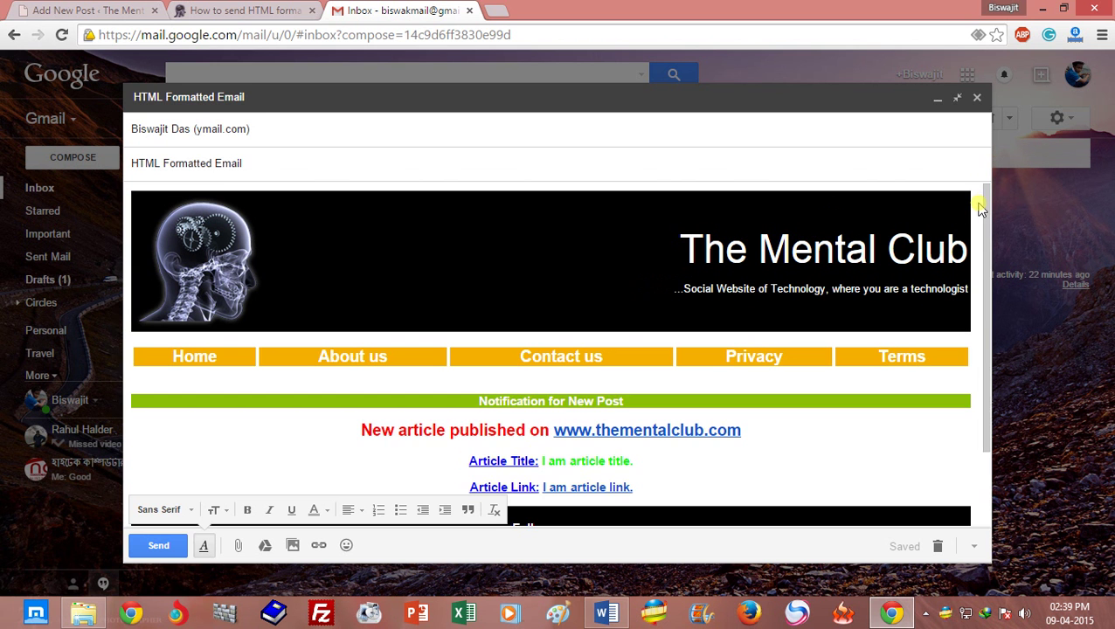
Check the rendered compose preview and send the HTML Formatted Email
mouse_move(986, 206)
mouse_down()
mouse_move(981, 306)
mouse_move(988, 199)
mouse_up()
click(158, 546)
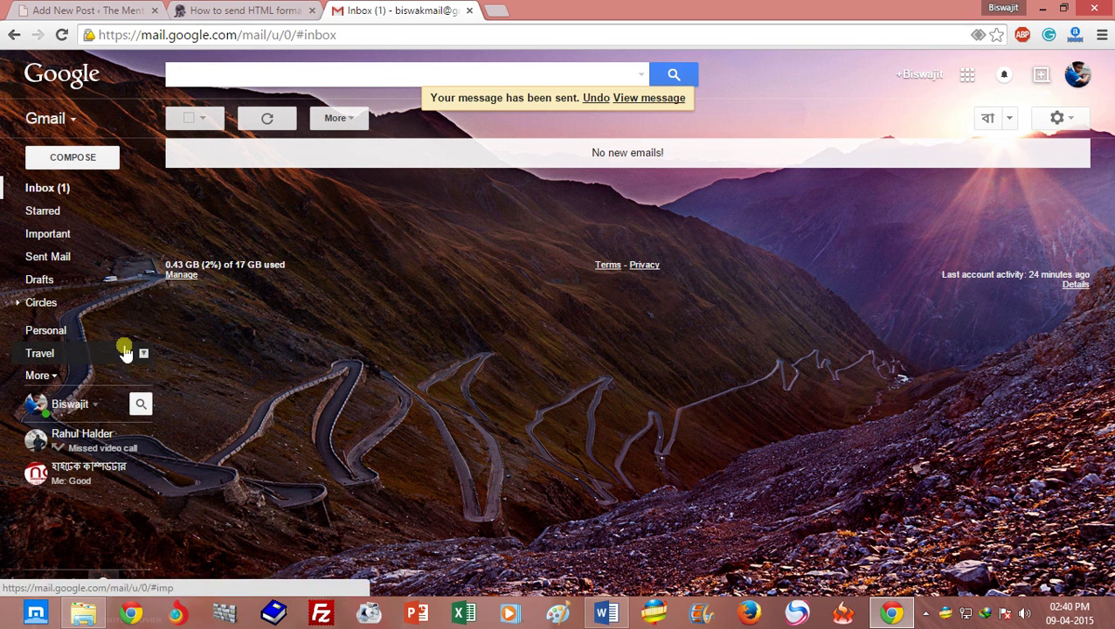
Open the HTML Formatted Email from Sent Mail and scroll through its rendered template
click(48, 256)
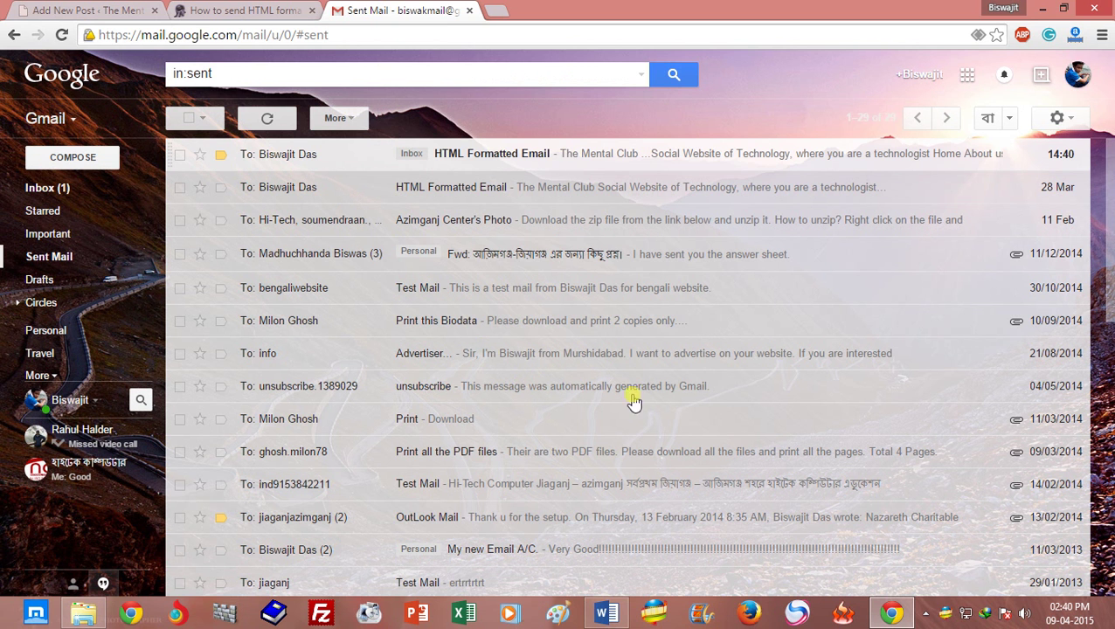
key(Return)
mouse_move(1106, 220)
mouse_down()
mouse_move(1109, 345)
mouse_move(1109, 218)
mouse_move(1111, 297)
mouse_move(1108, 236)
mouse_up()
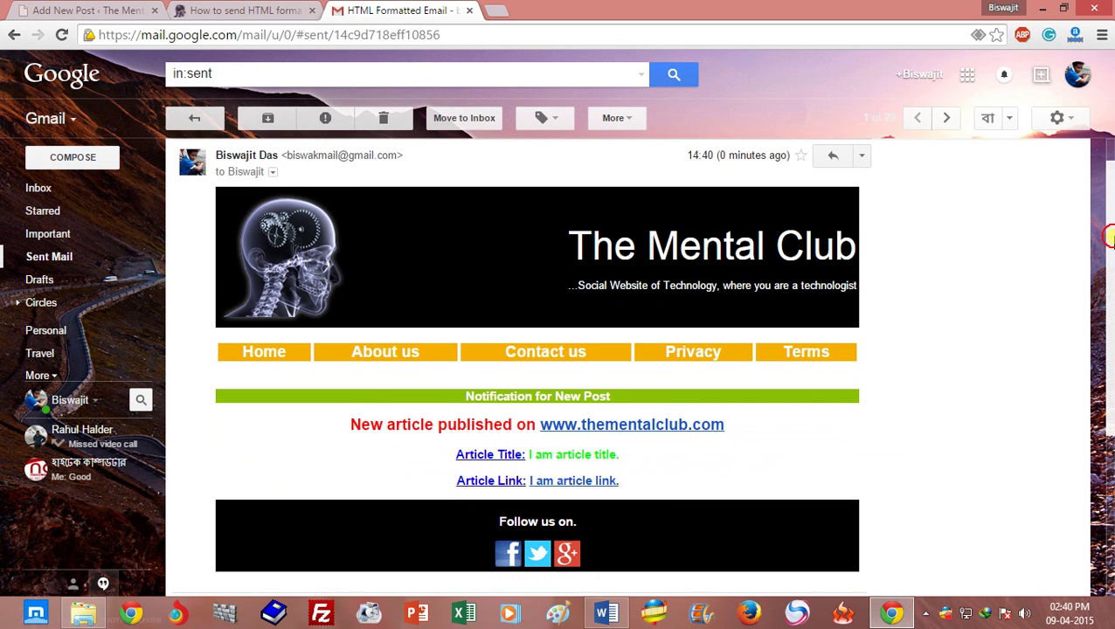
drag(1111, 240, 1110, 210)
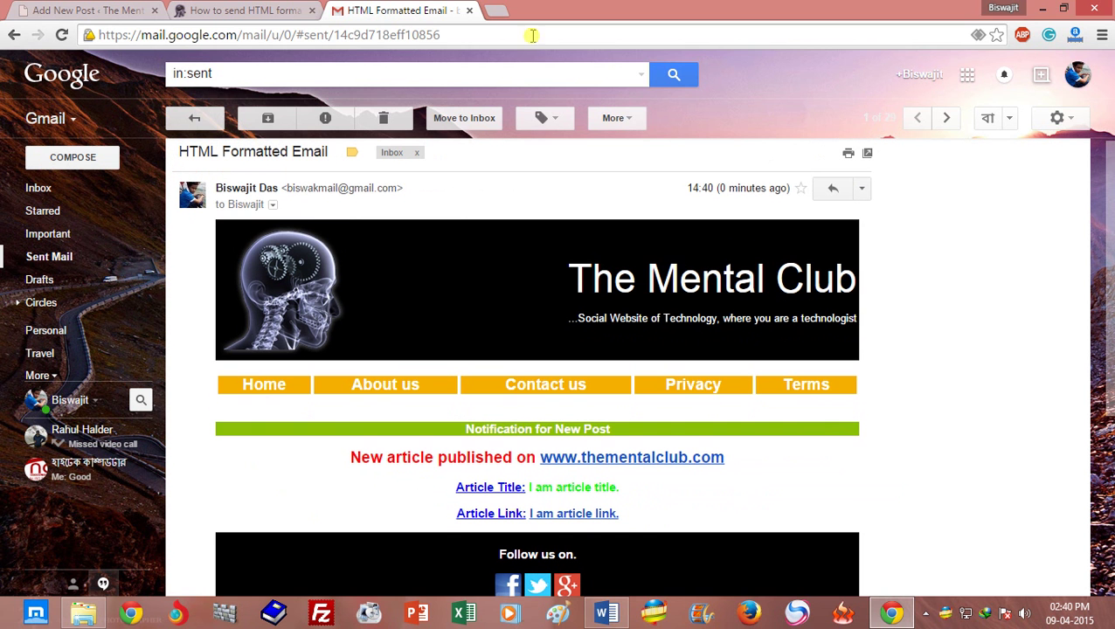
Load ymail.com in a new tab, checking back on the sent Gmail message until the Yahoo inbox appears
click(494, 12)
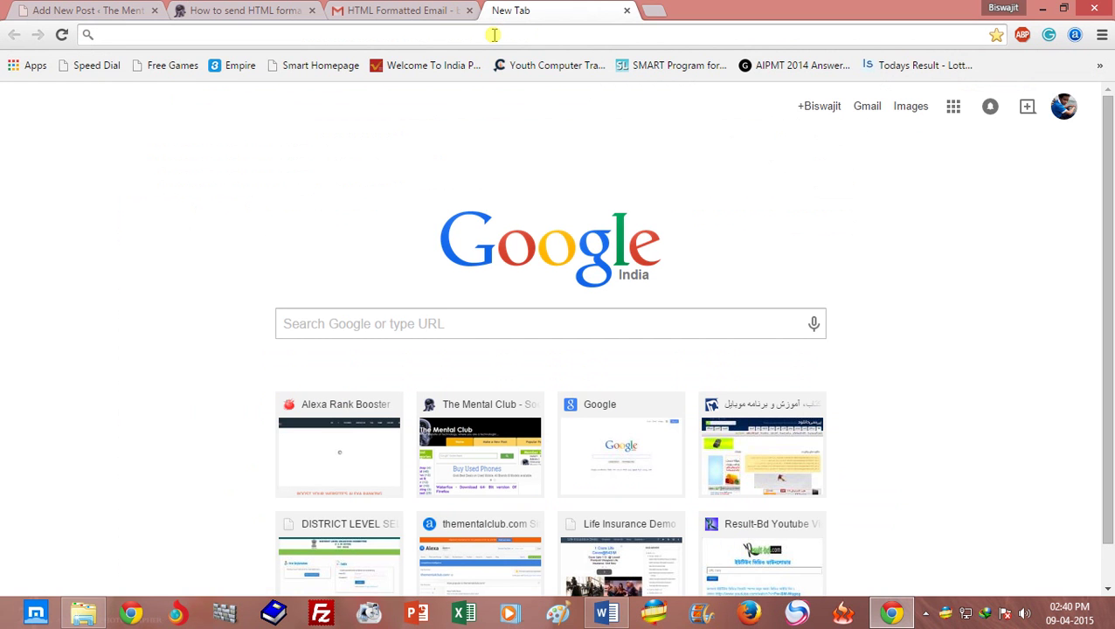
text(ya)
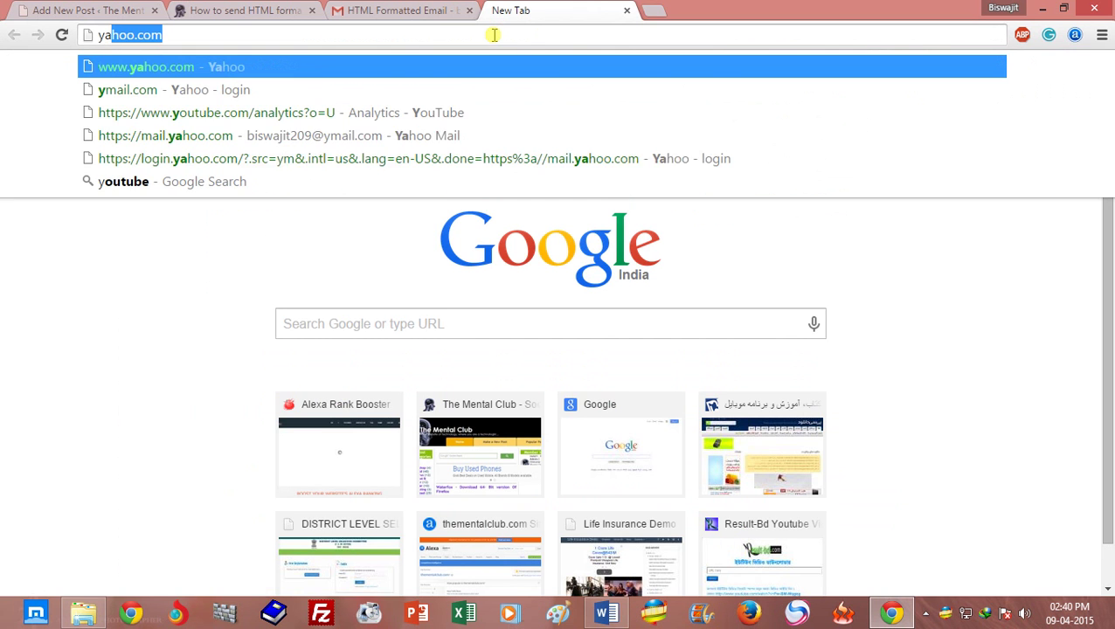
key(BackSpace)
key(BackSpace)
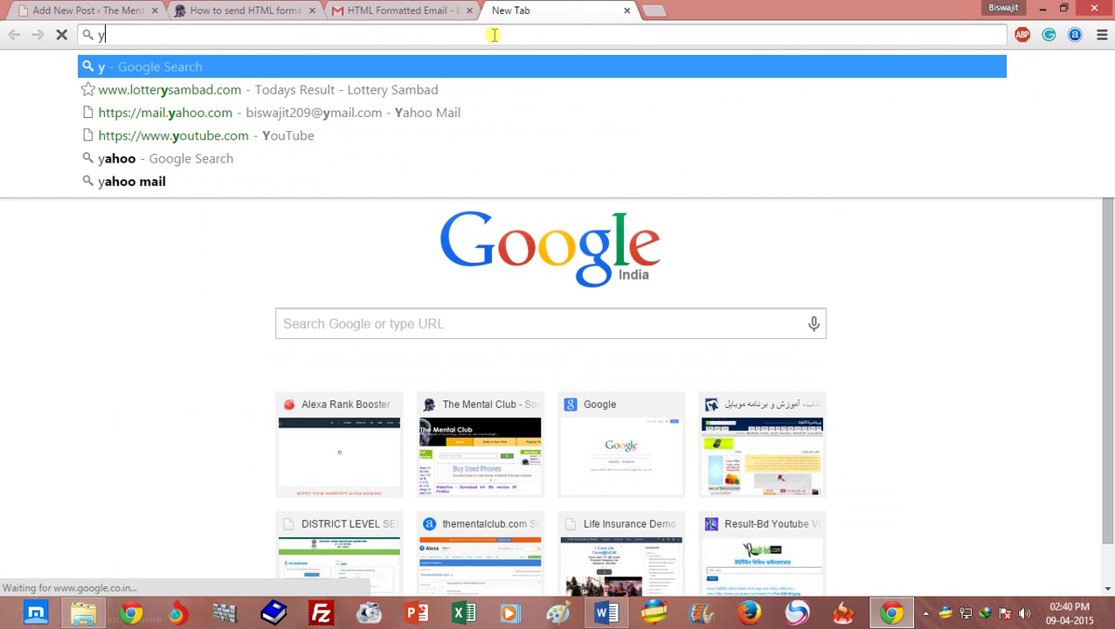
text(mail)
key(Return)
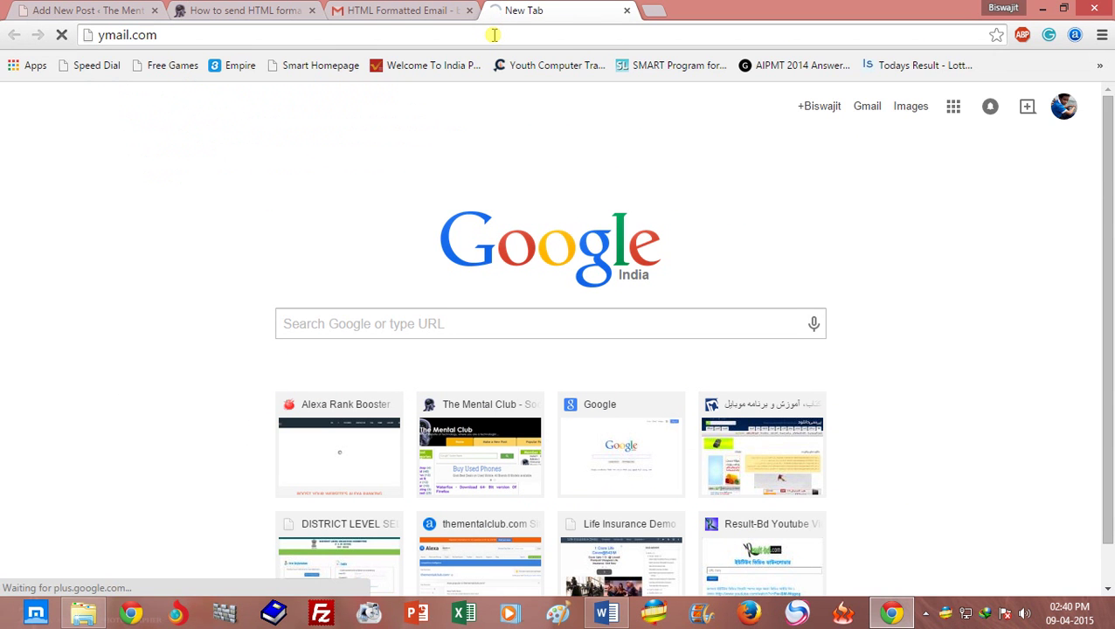
click(402, 9)
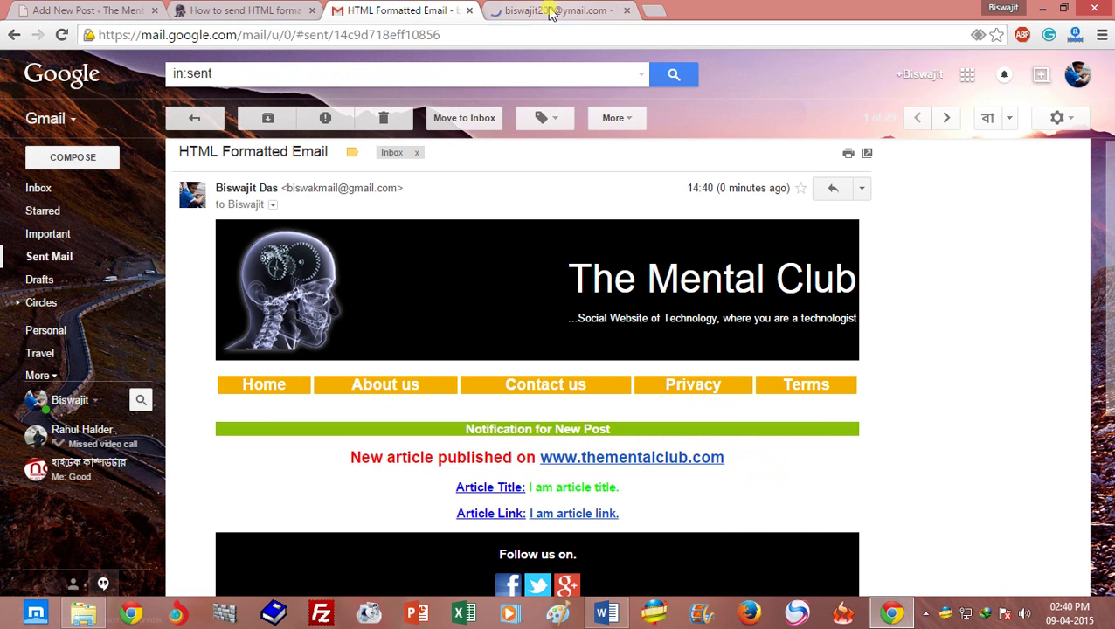
click(550, 9)
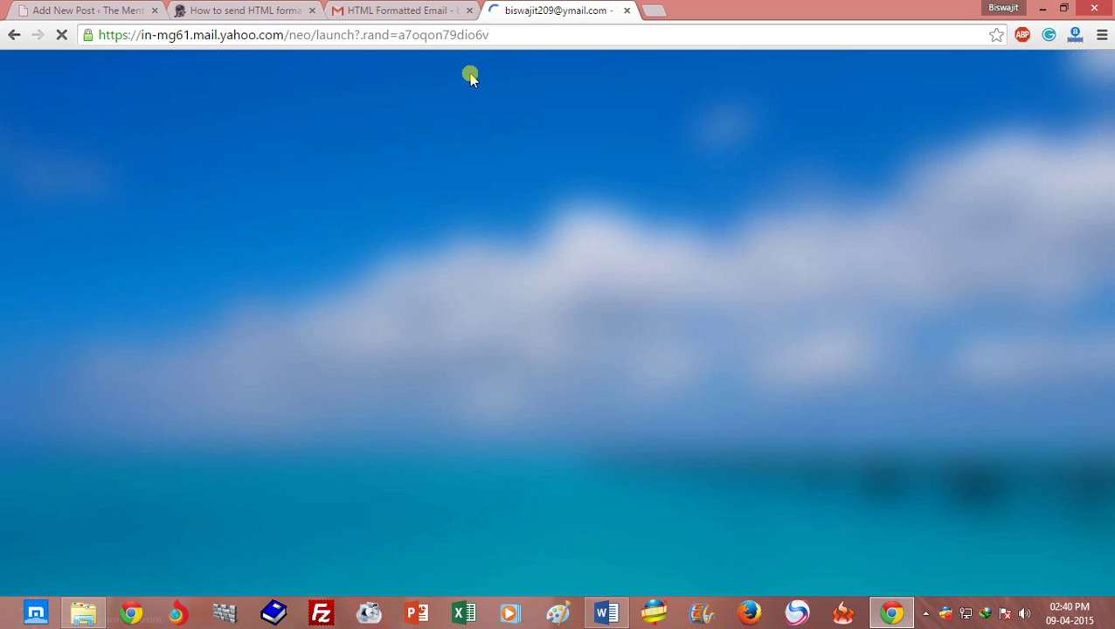
click(397, 9)
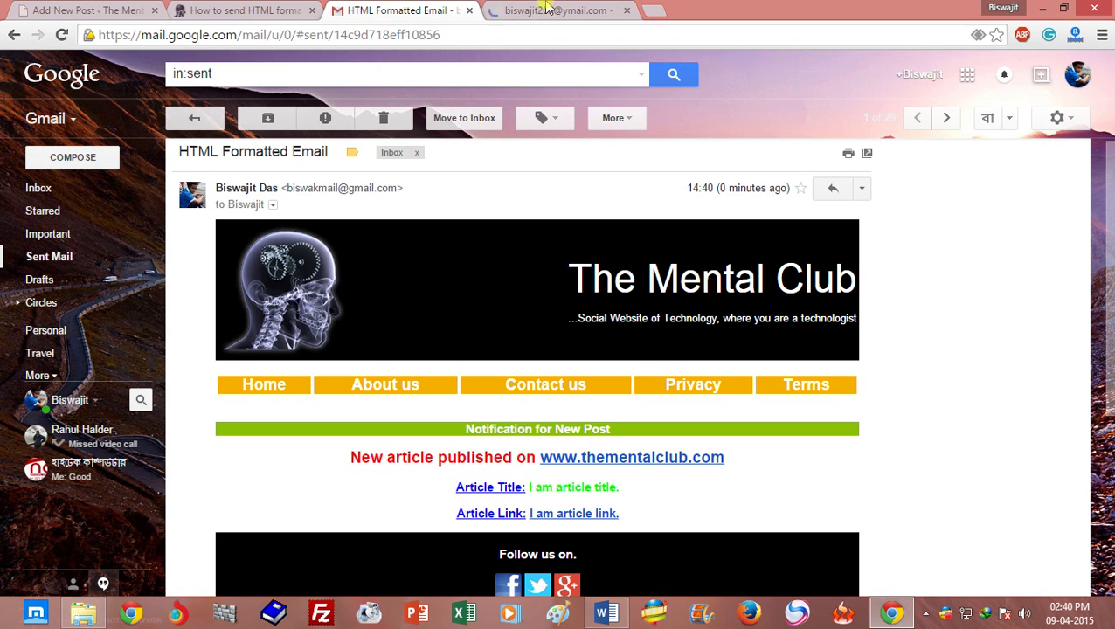
click(507, 8)
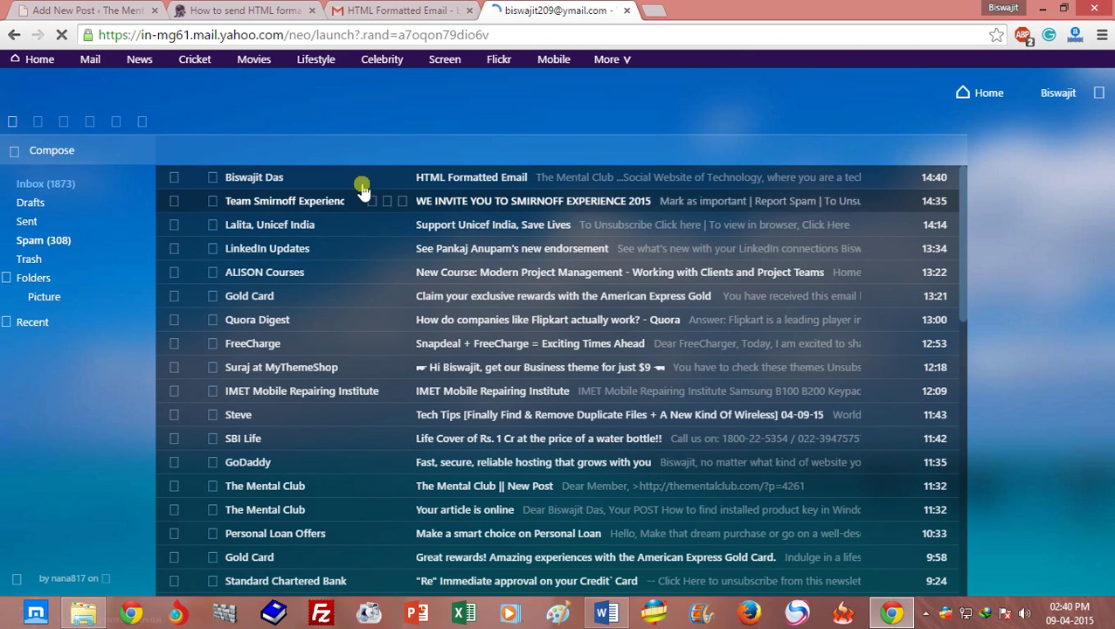
Open the received HTML Formatted Email in Yahoo Mail and compare it with the Gmail copy
click(497, 185)
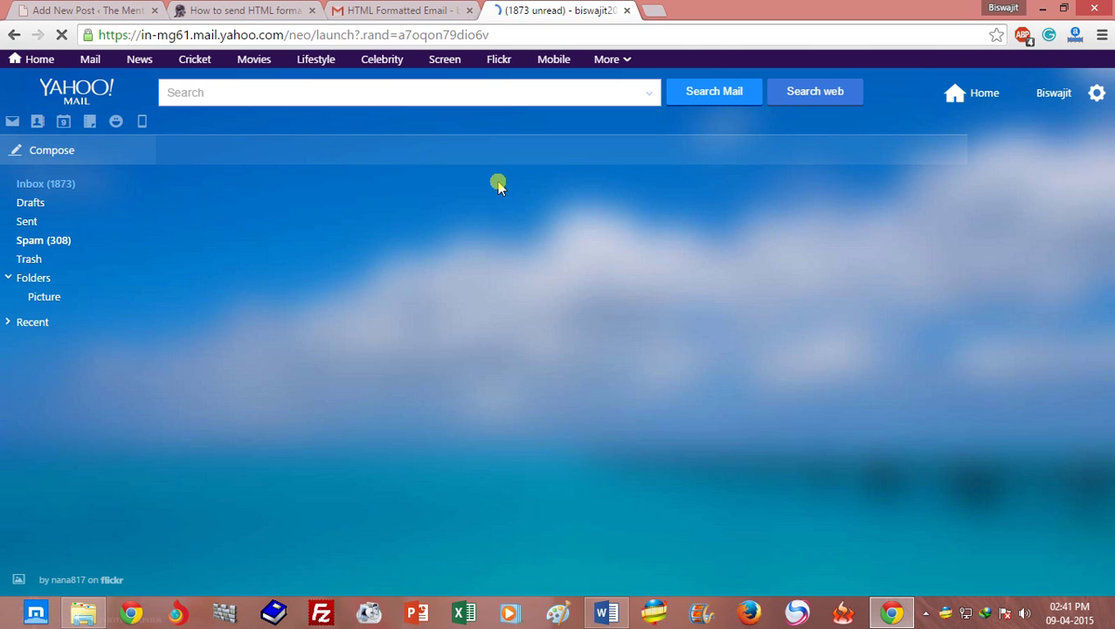
click(374, 9)
click(511, 11)
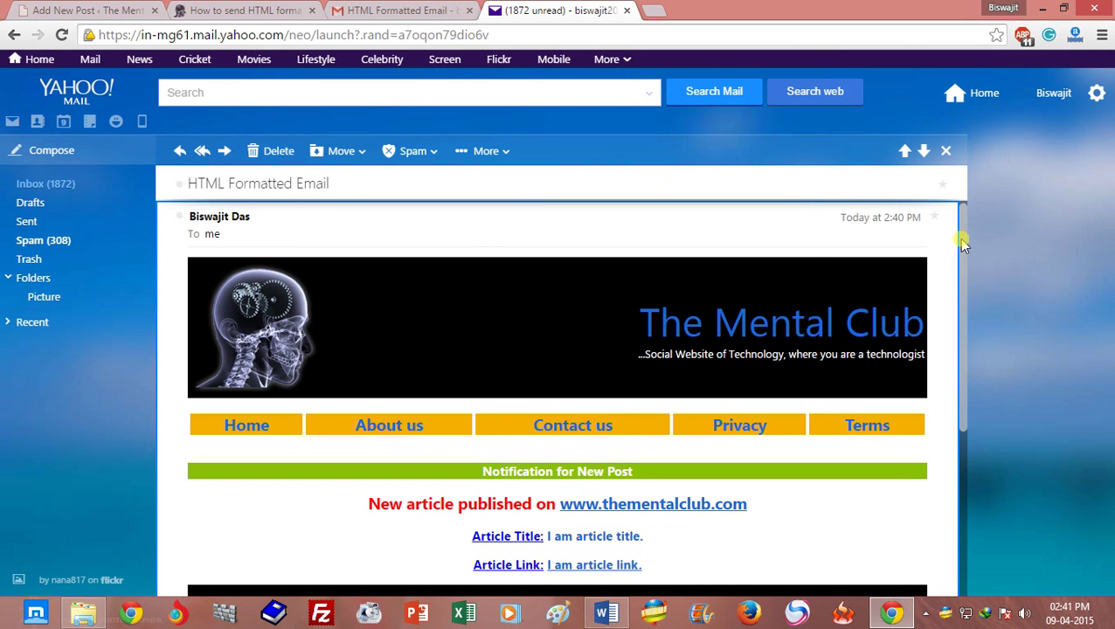
Scroll through the rendered email, close it, and go back to The Mental Club post
scroll(962, 262, down, 2)
drag(962, 262, 965, 234)
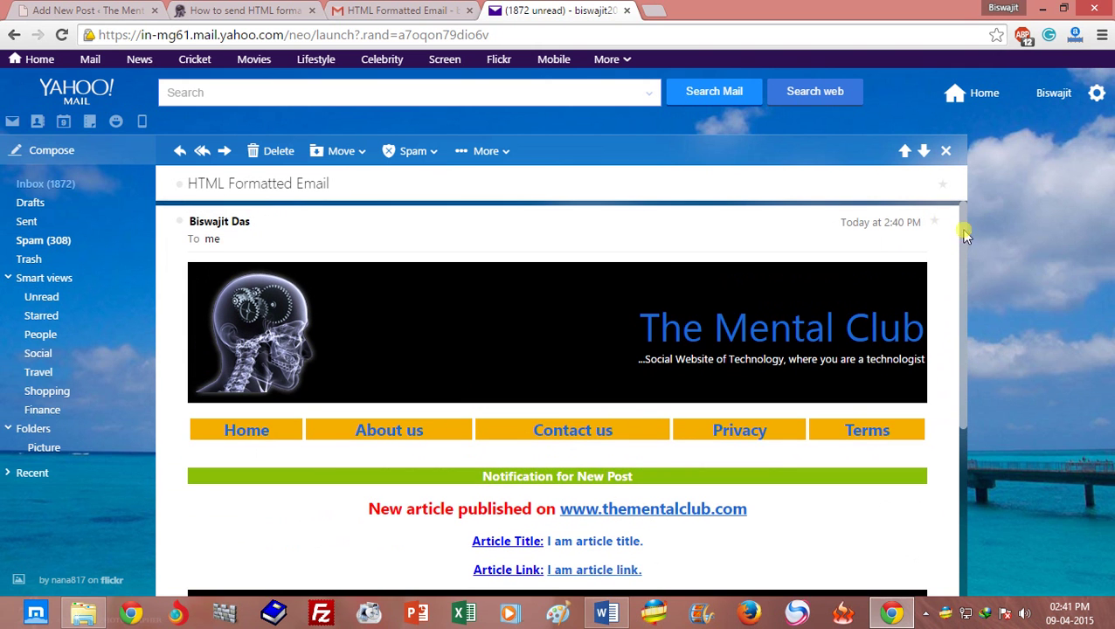
click(947, 154)
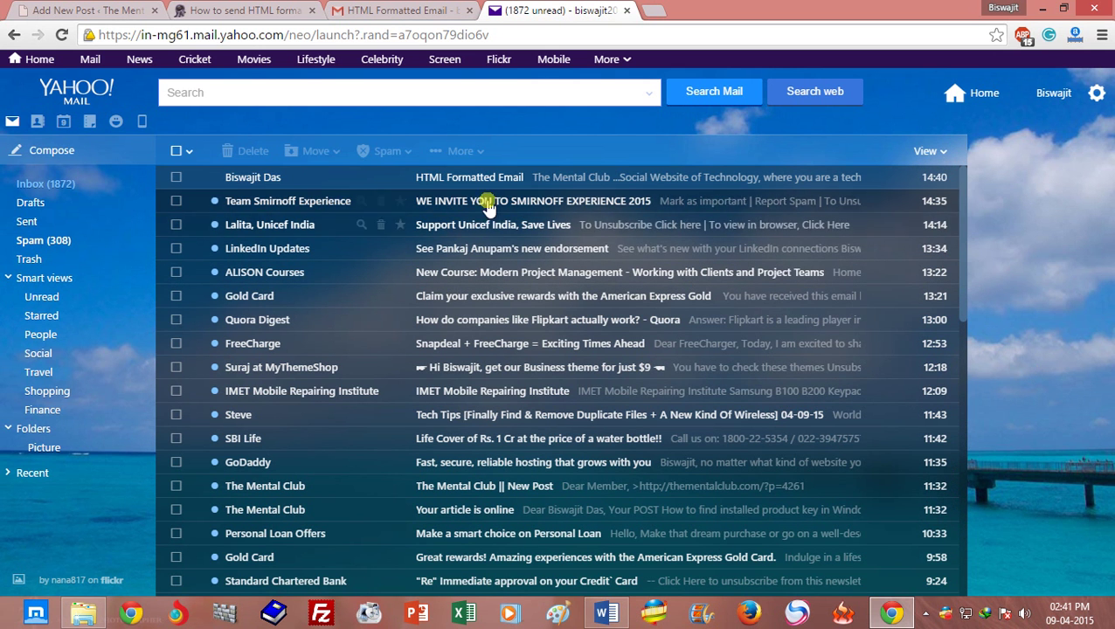
click(252, 10)
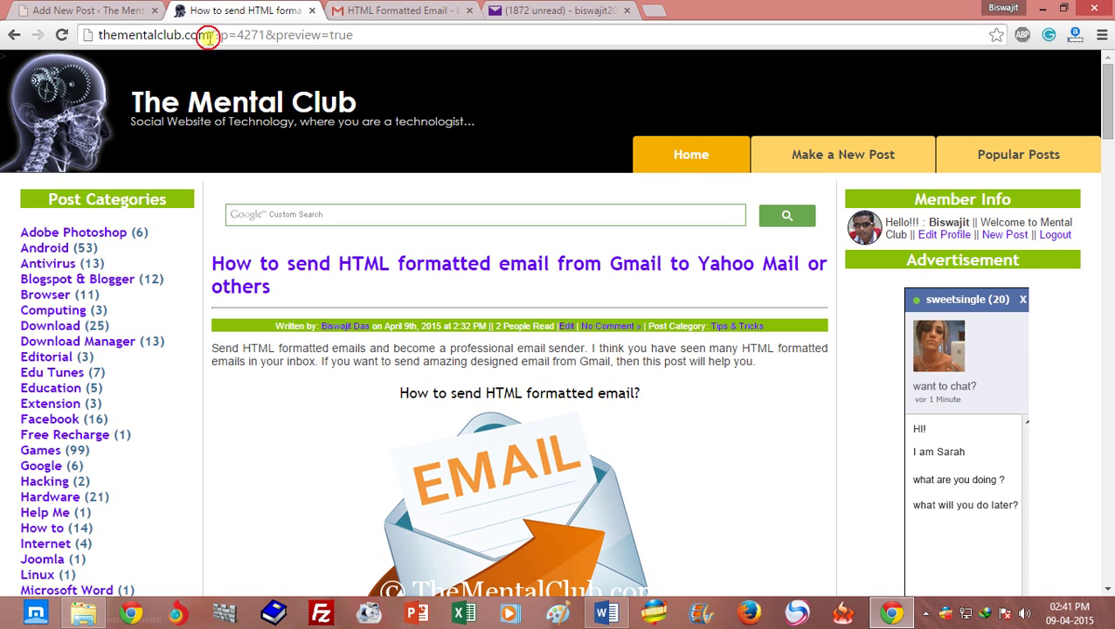
drag(209, 39, 73, 32)
drag(259, 38, 98, 35)
click(1108, 139)
drag(1108, 140, 1108, 113)
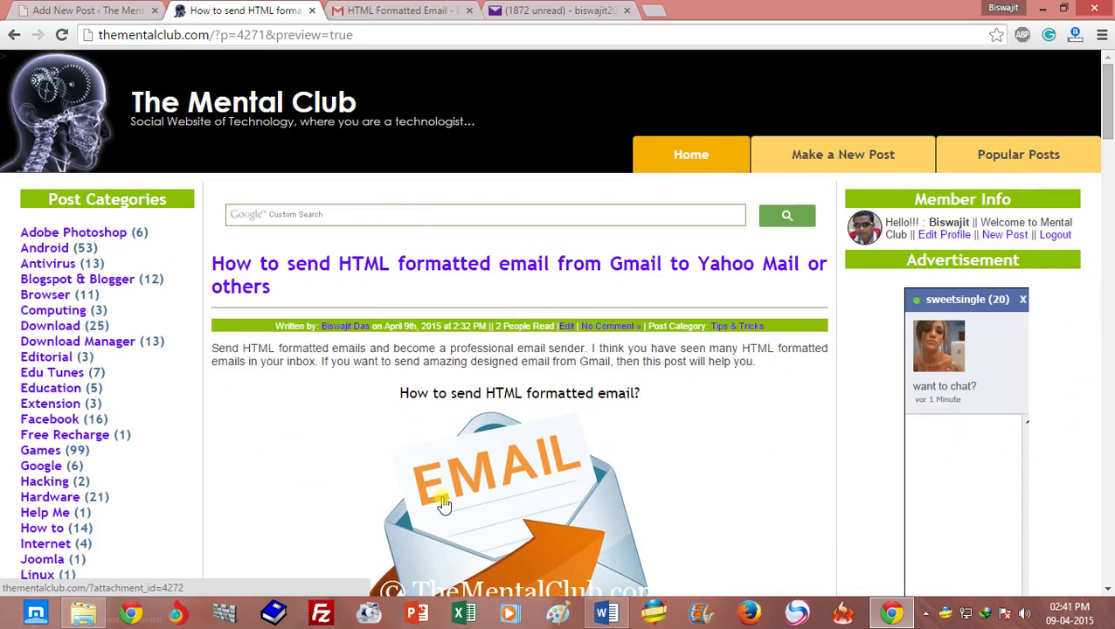